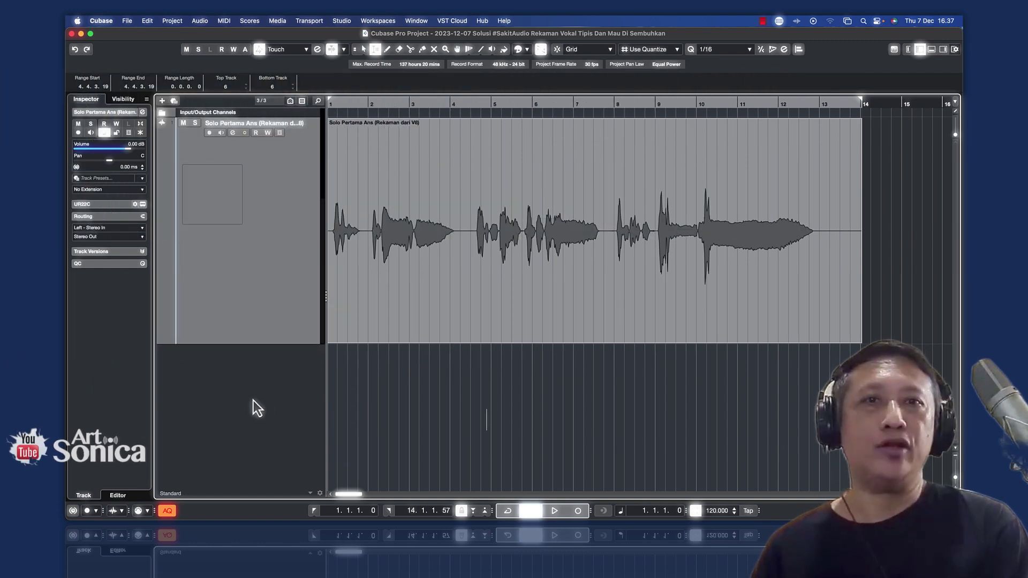
Play the solo vocal recording through to its end and stop playback
left_click(361, 401)
key("space")
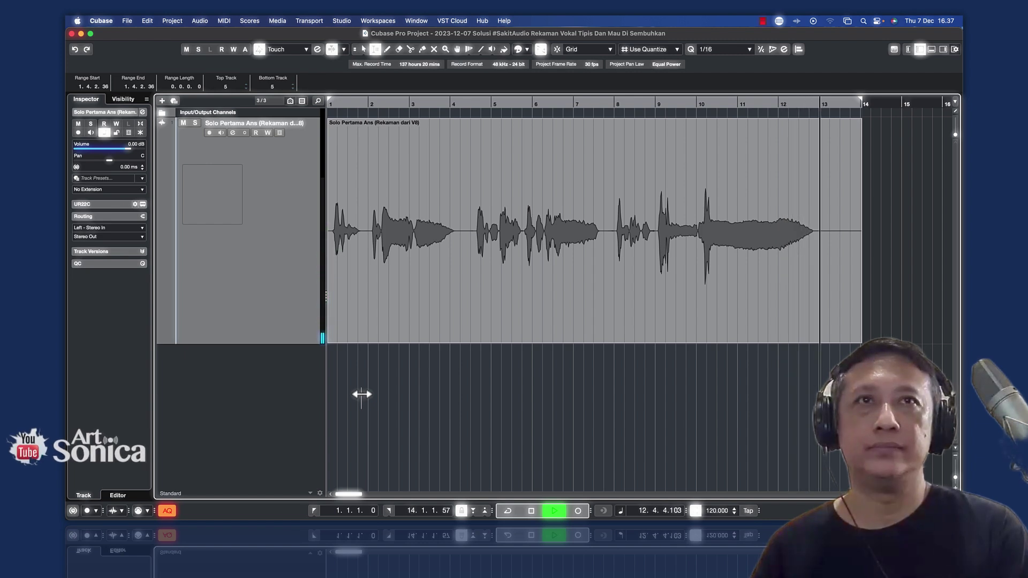
key("space")
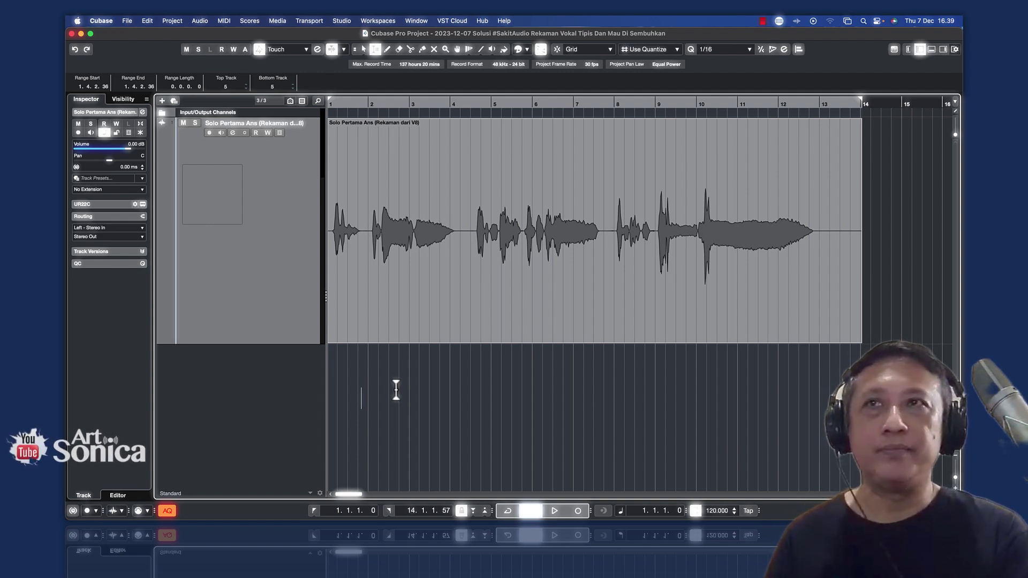
Switch to the browser to view the YouTube video on using an EQ chart, and return to Cubase
key("super+Tab")
key("super+Tab")
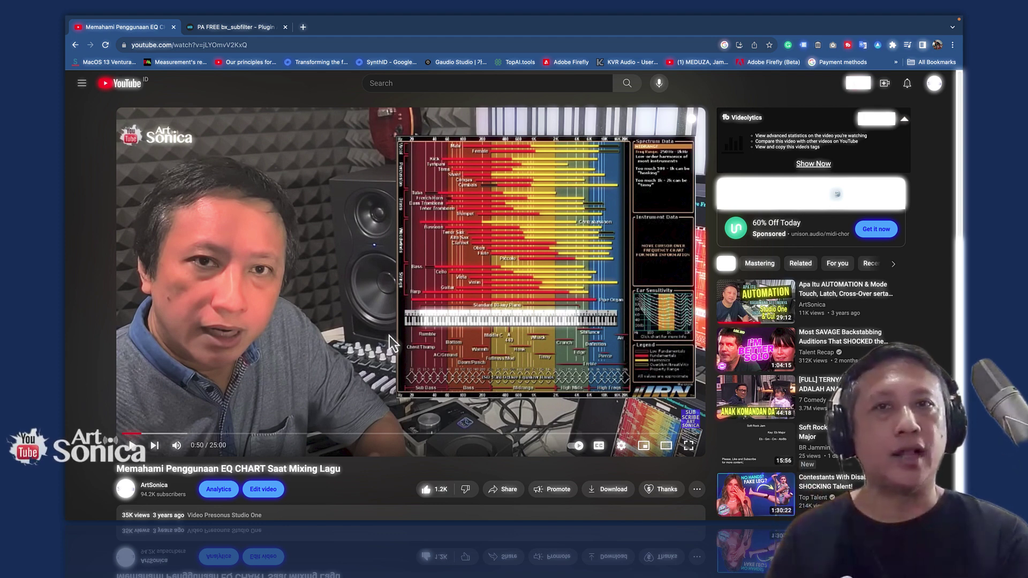
key("super+Tab")
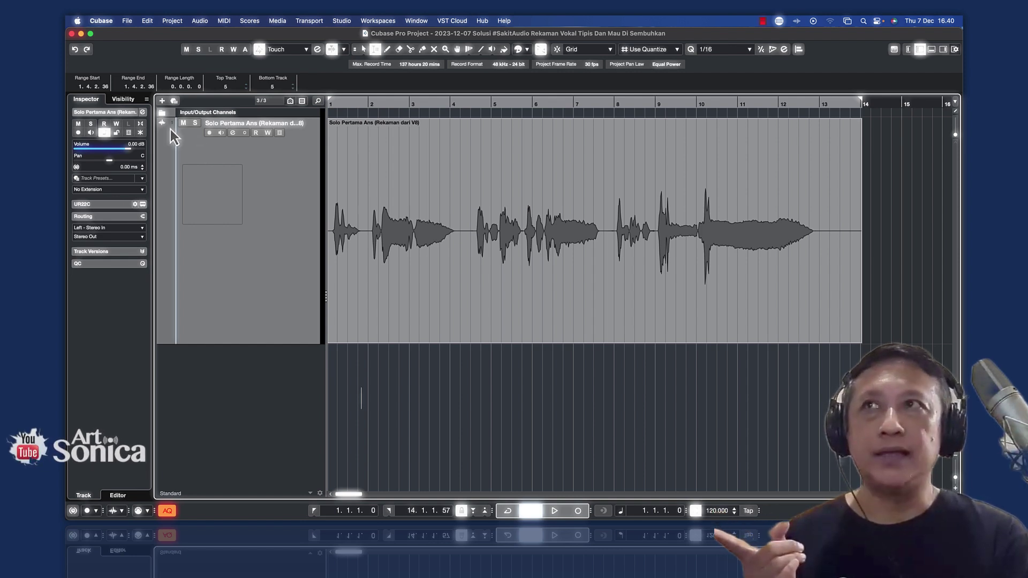
Open the vocal track's channel settings and display its equalizer
left_click(142, 112)
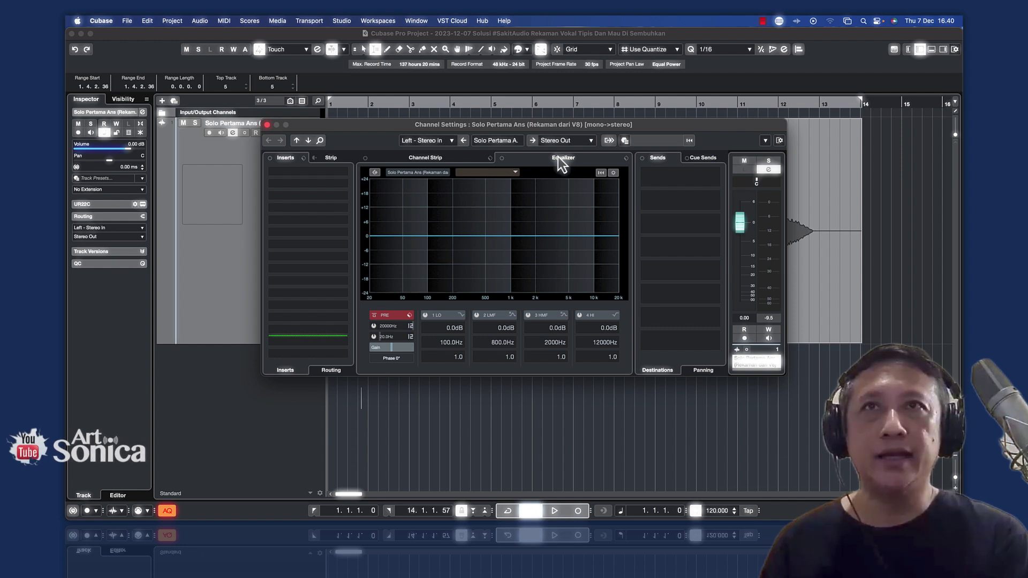
left_click(432, 161)
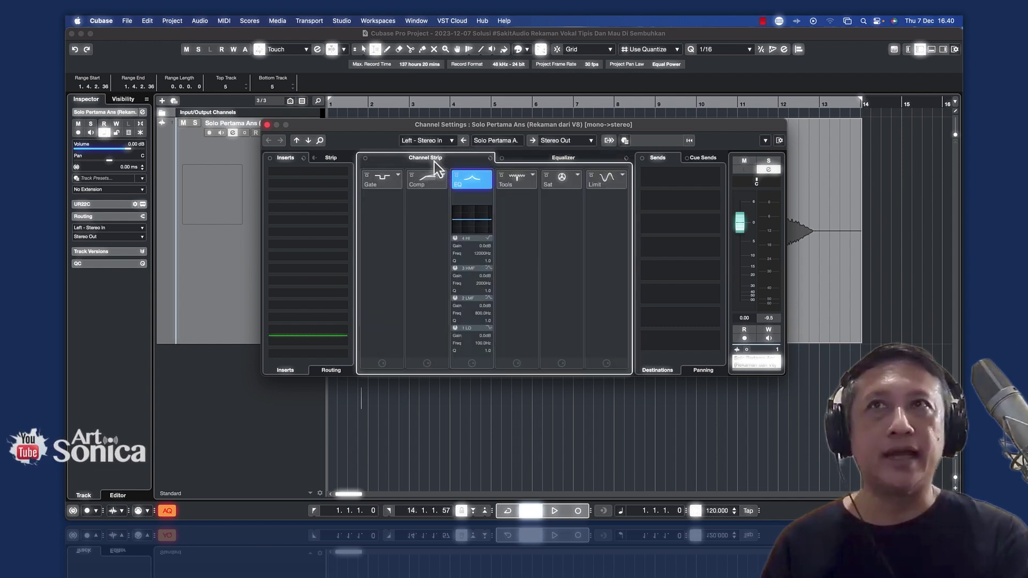
left_click(563, 158)
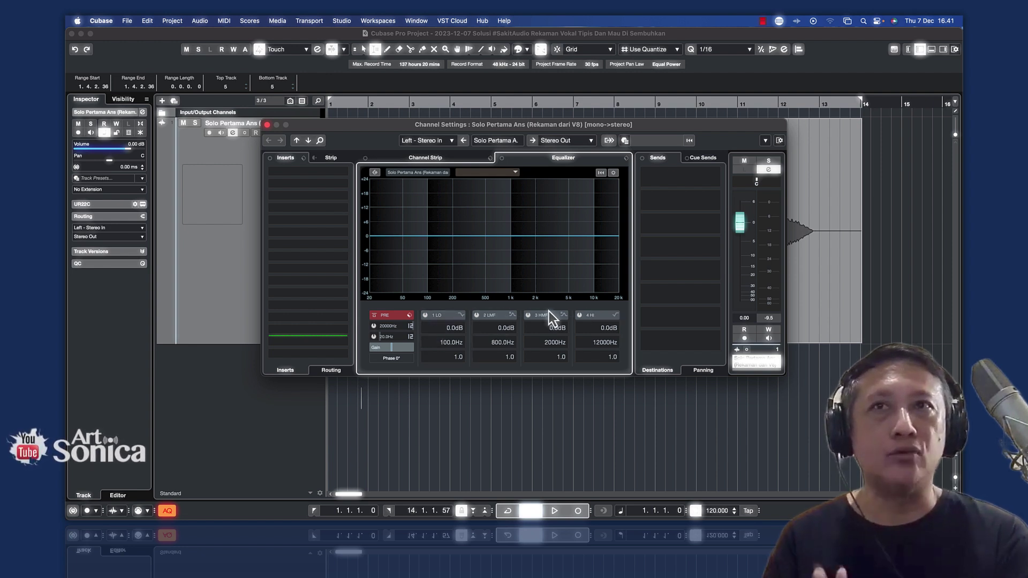
Enable EQ band 2 (LMF) on the vocal channel and set its frequency to 150 Hz
left_click(477, 315)
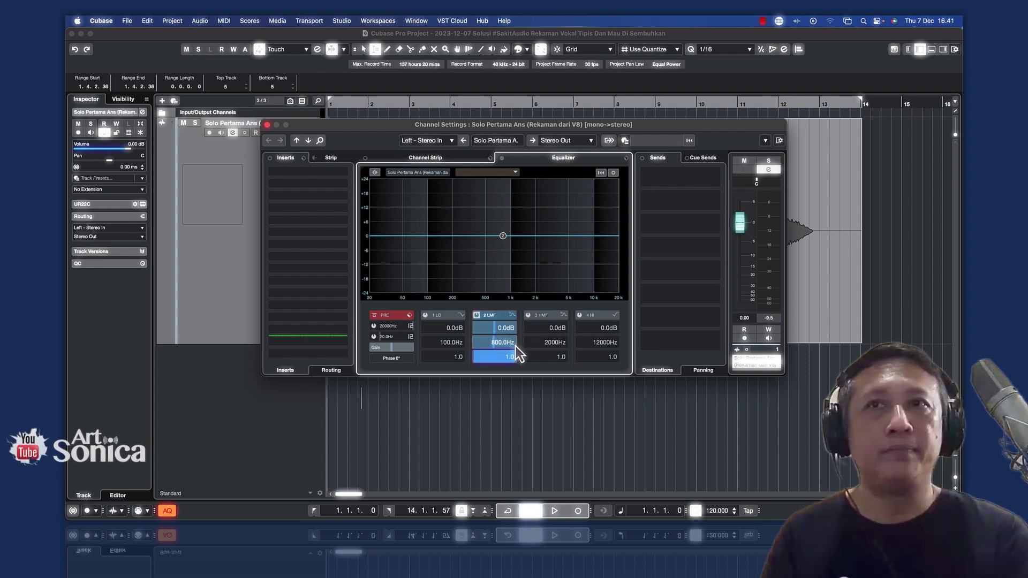
double_click(505, 343)
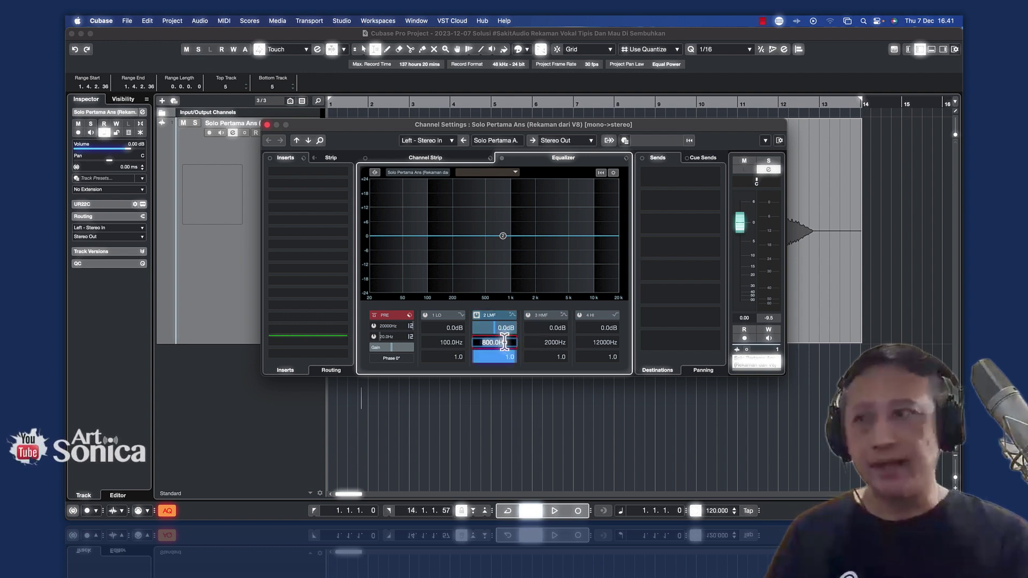
type("150")
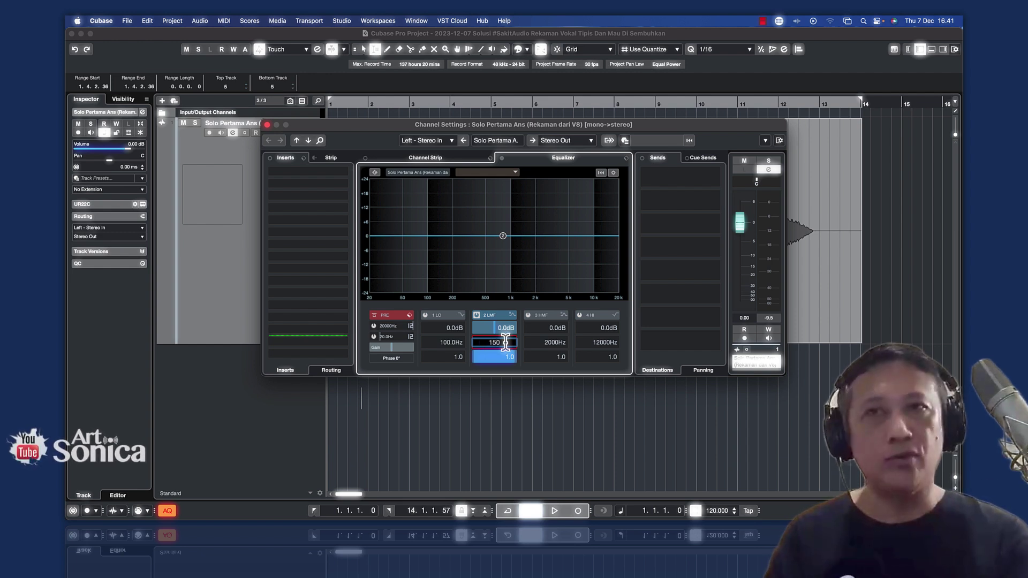
key("Return")
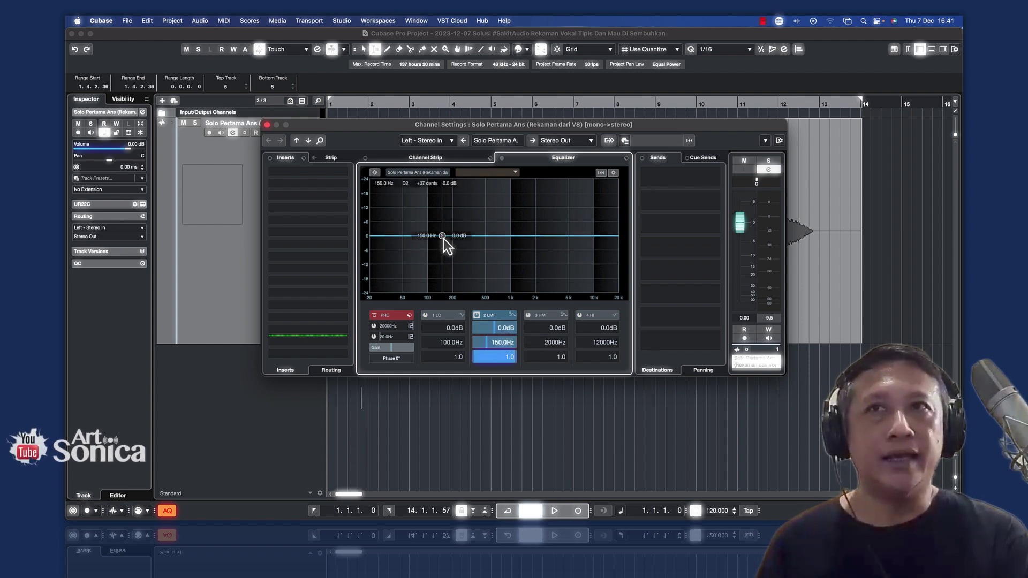
Boost EQ band 2 and set its gain to 8 dB
left_click_drag(443, 237, 442, 225)
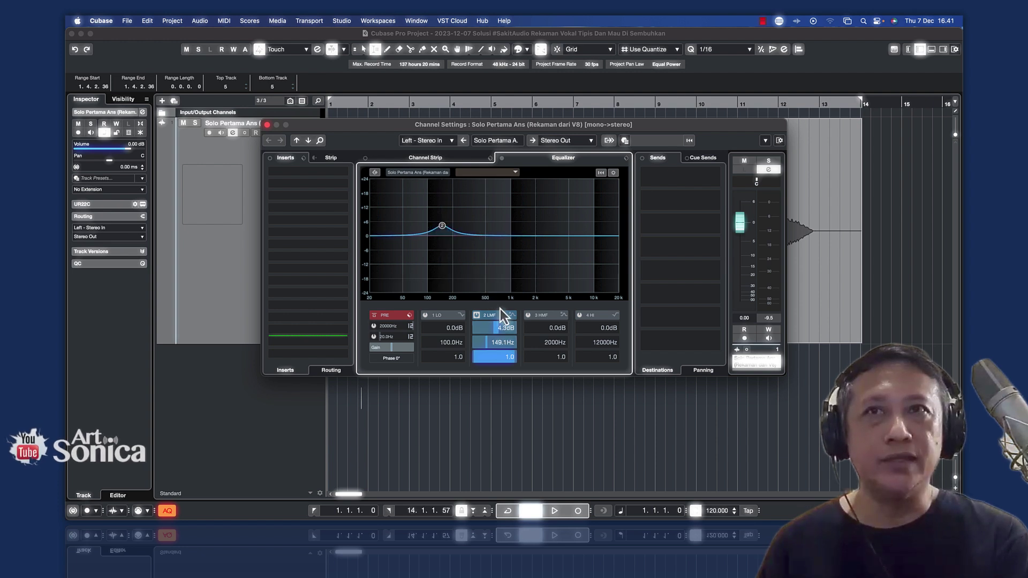
left_click(505, 330)
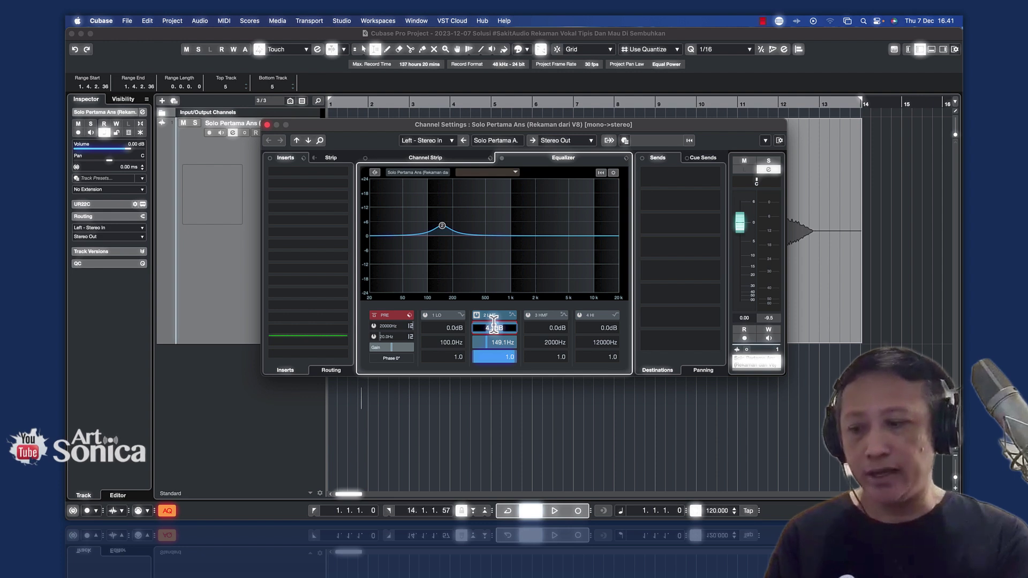
type("8")
key("Return")
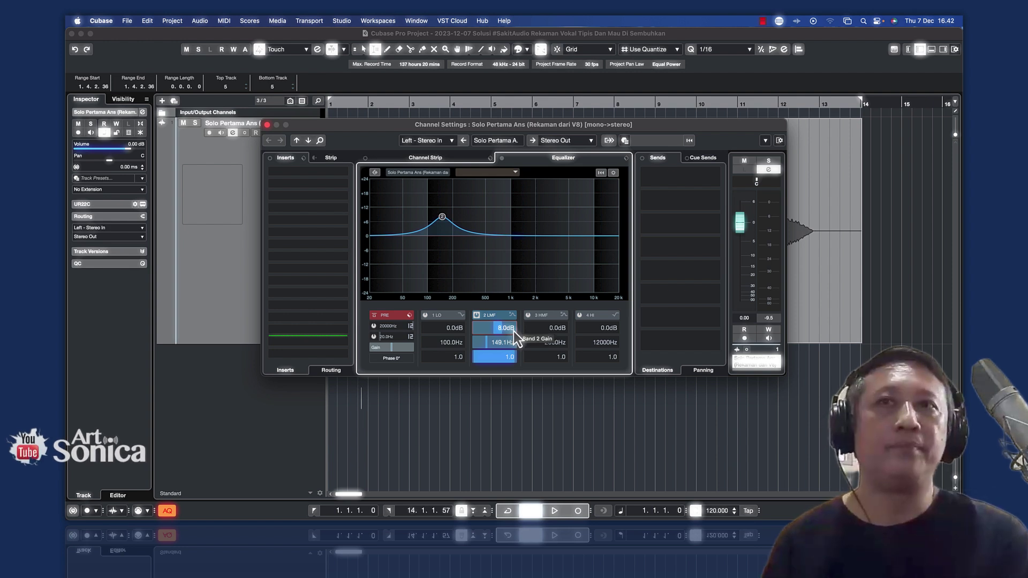
Compare the vocal playback with the equalizer bypassed and active, alternating twice and leaving it active
left_click(503, 159)
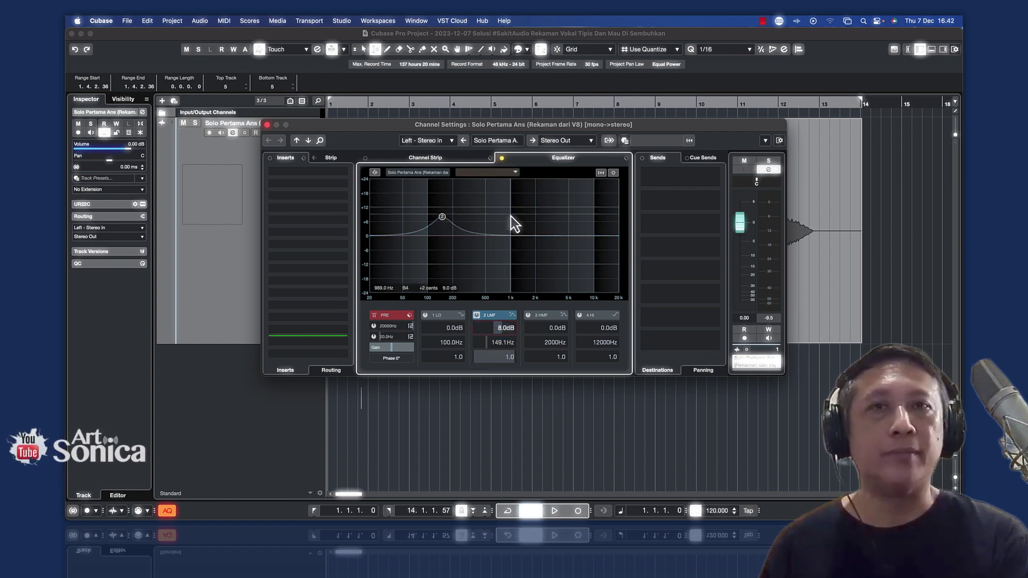
key("space")
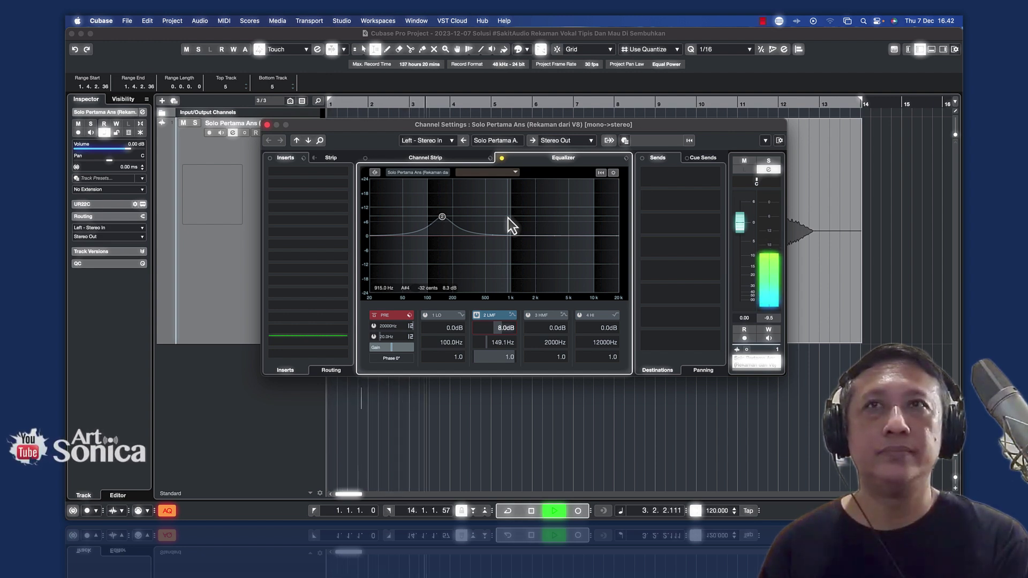
key("space")
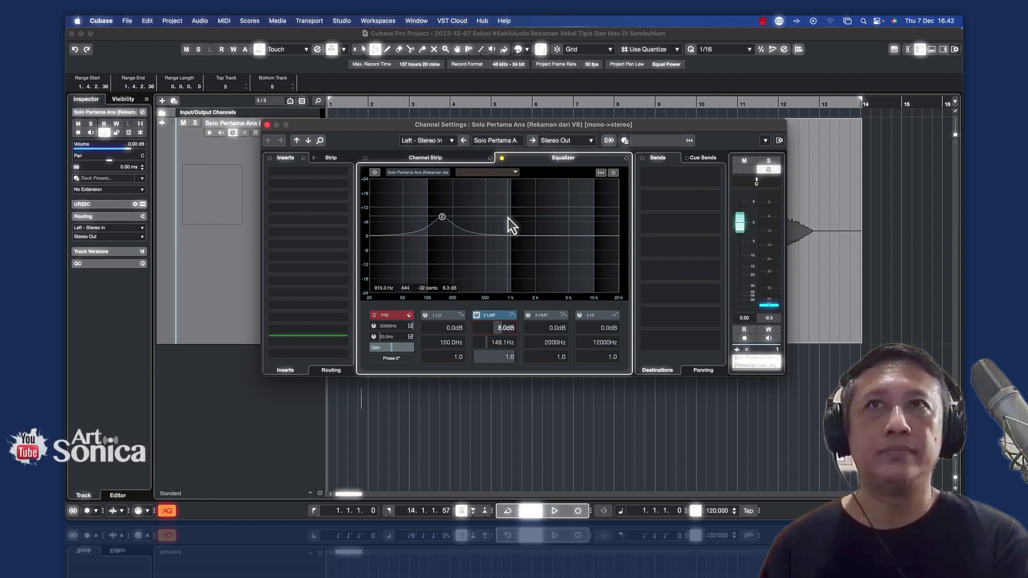
left_click(502, 157)
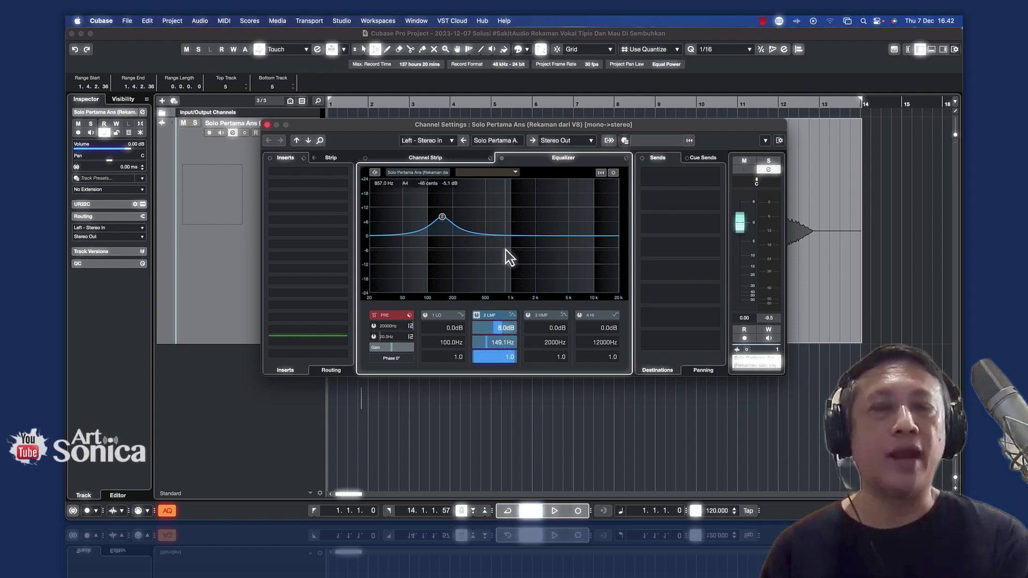
key("space")
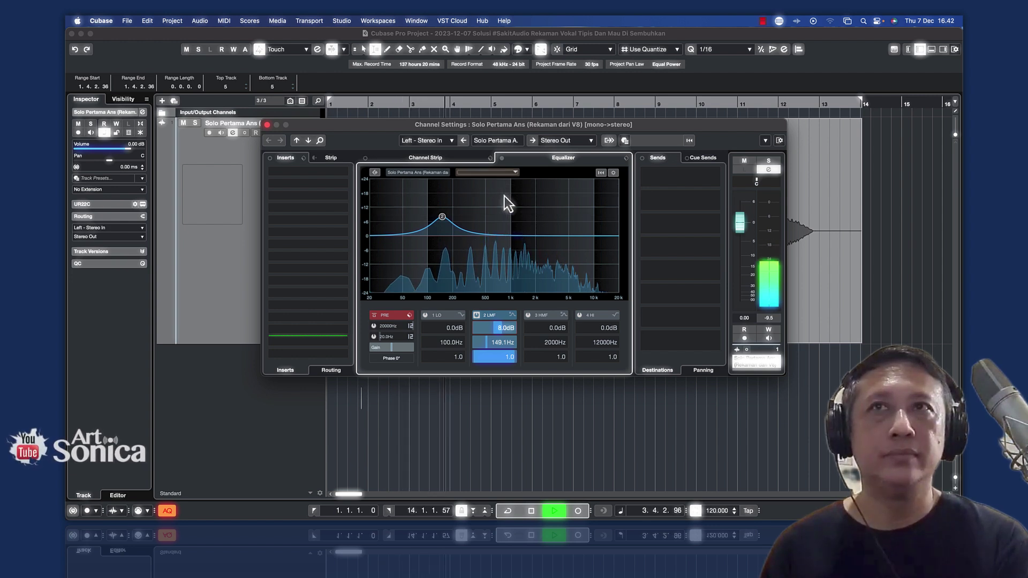
key("space")
left_click(502, 158)
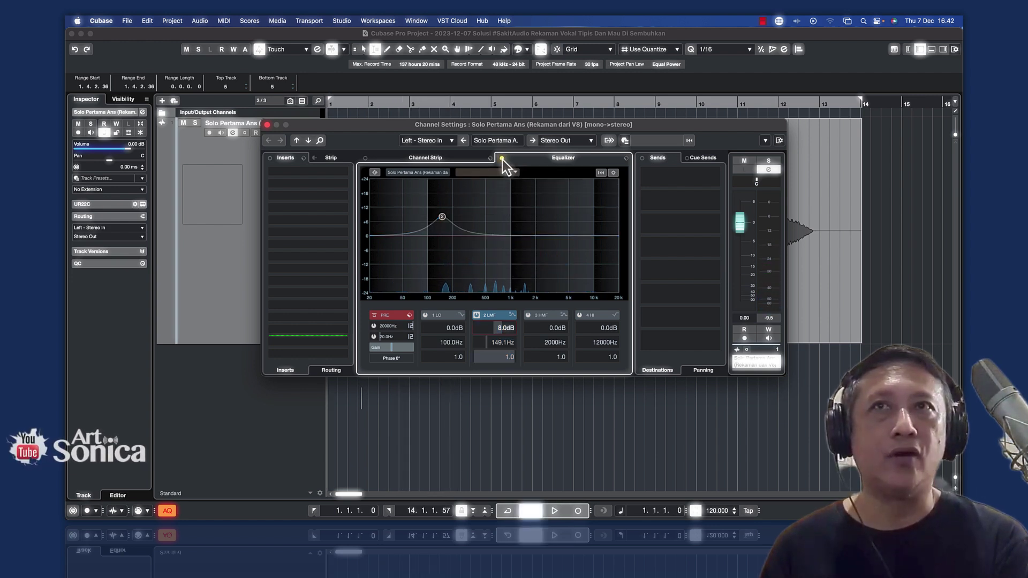
key("space")
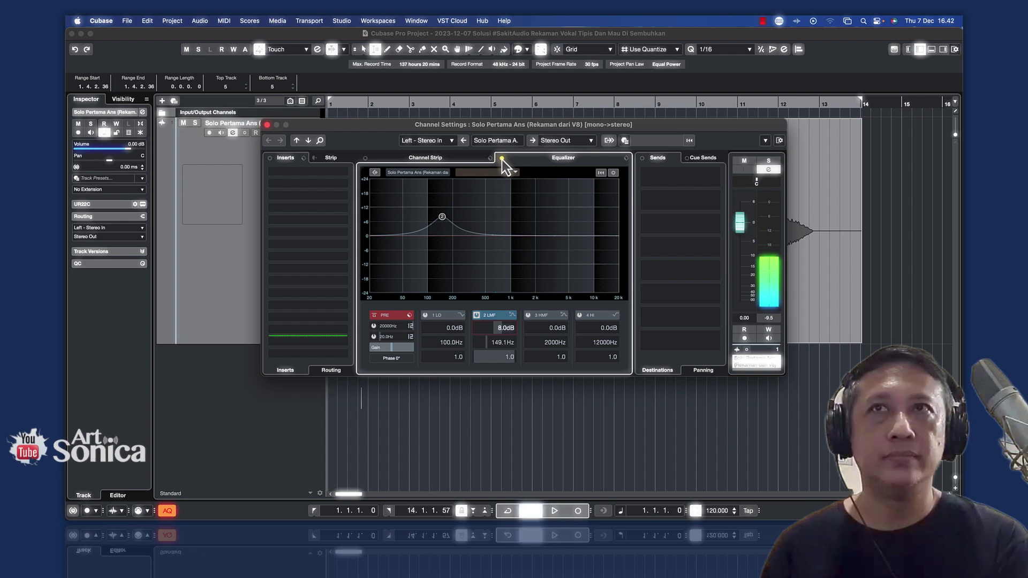
key("space")
left_click(503, 159)
key("space")
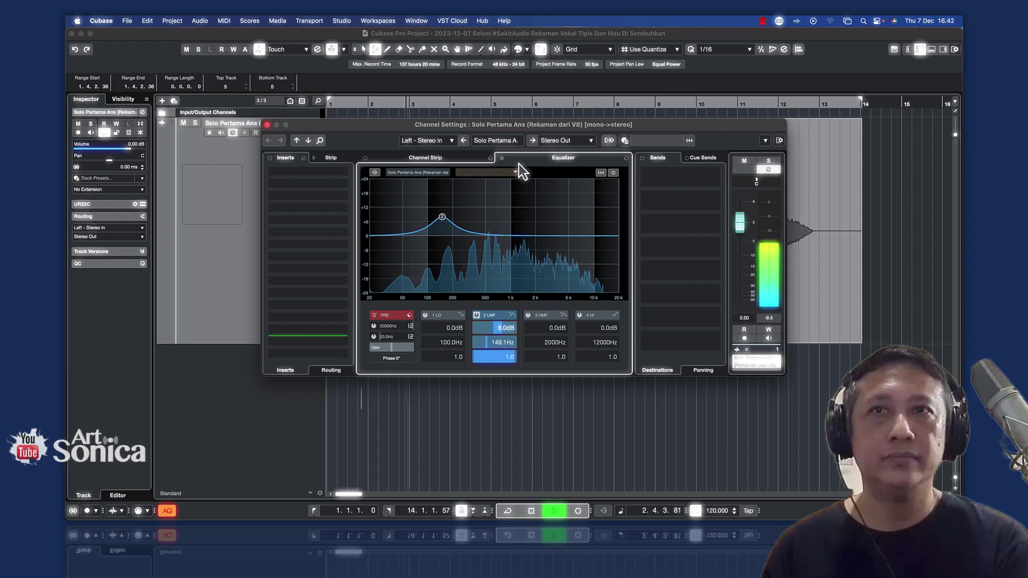
key("space")
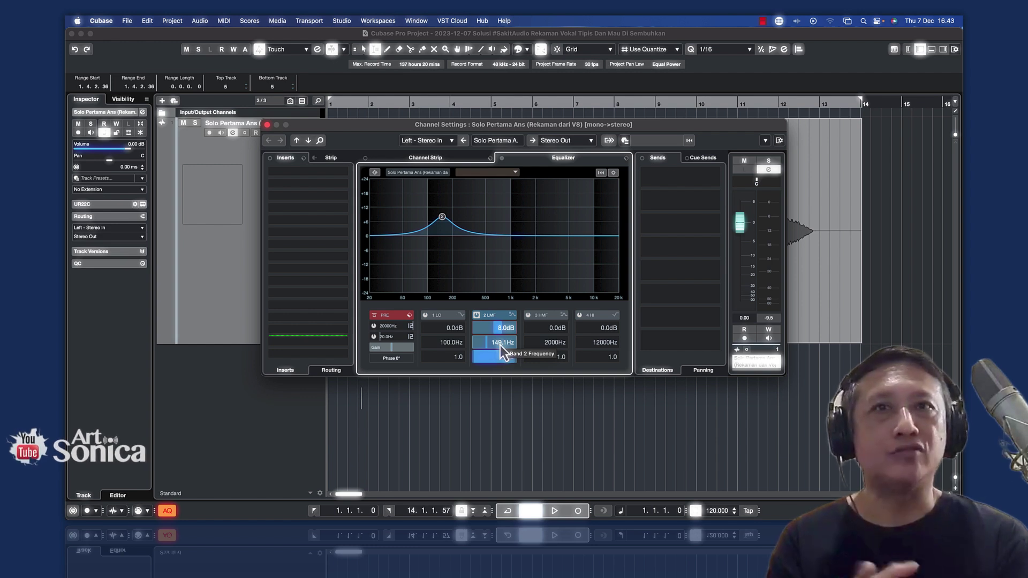
Set the frequency of EQ band 2 to 200 Hz
double_click(499, 343)
type("200")
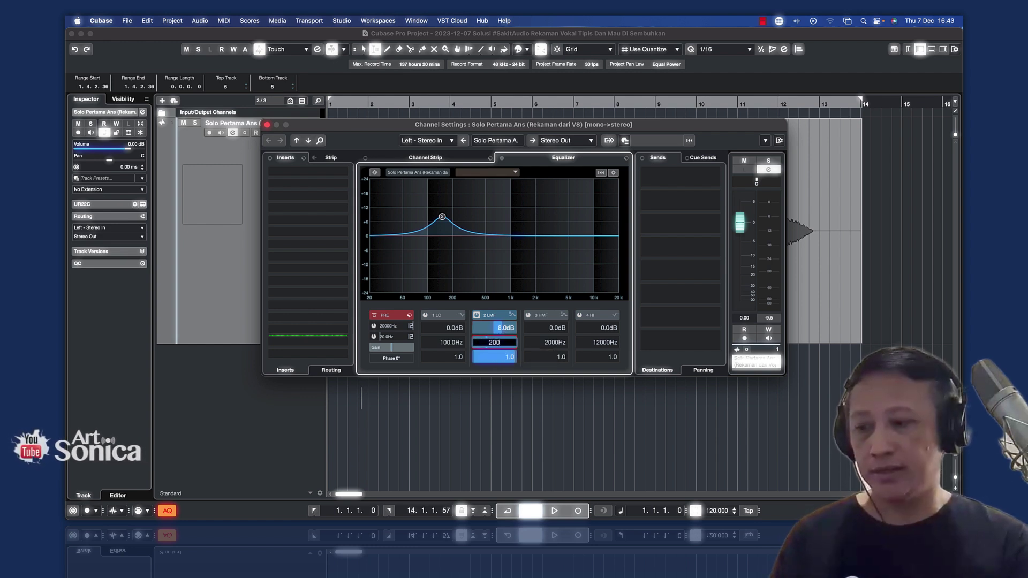
key("Return")
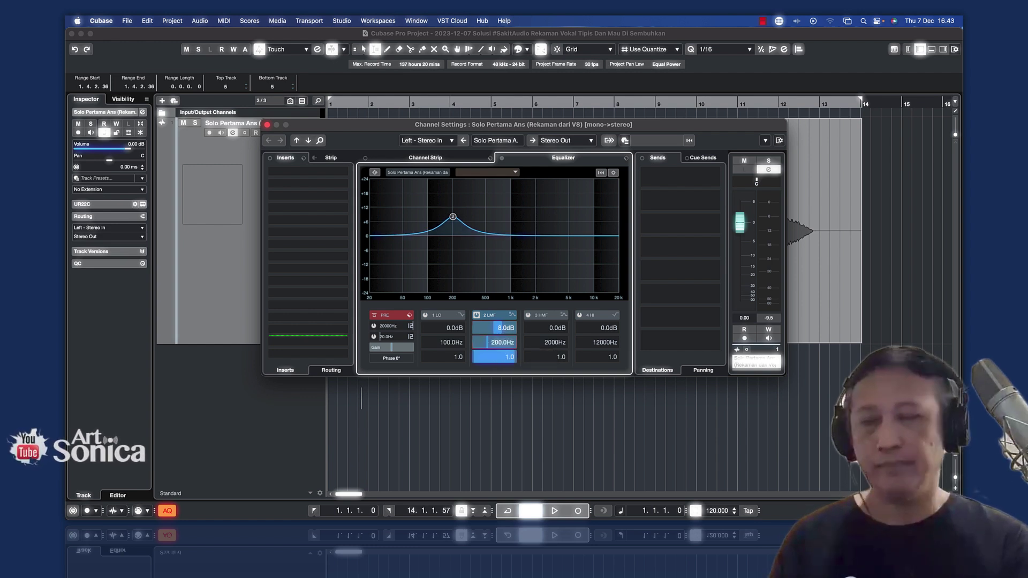
Return EQ band 2 to 150 Hz and play the vocal to hear the boost there
left_click(500, 346)
type("15")
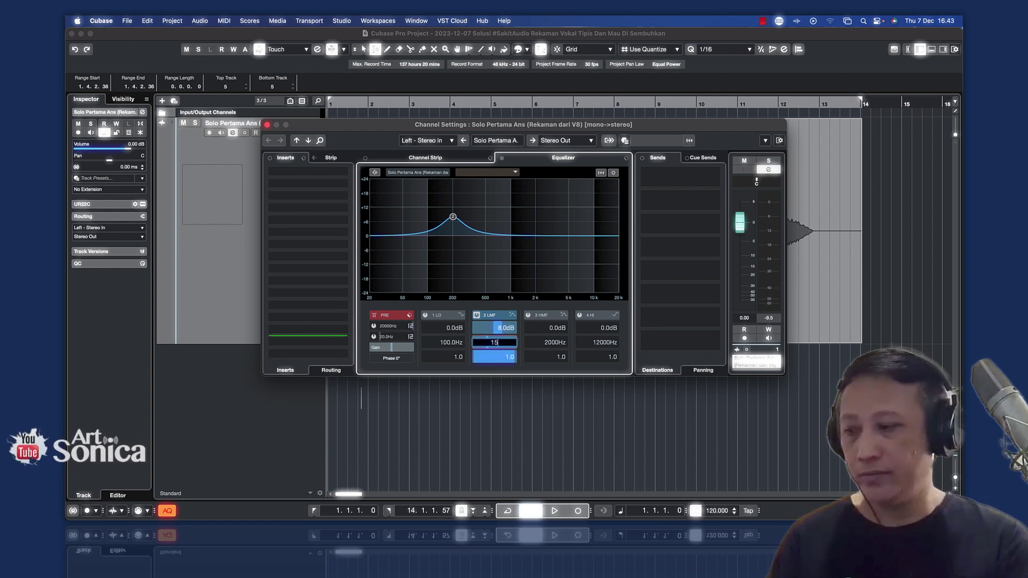
type("0")
key("Return")
key("space")
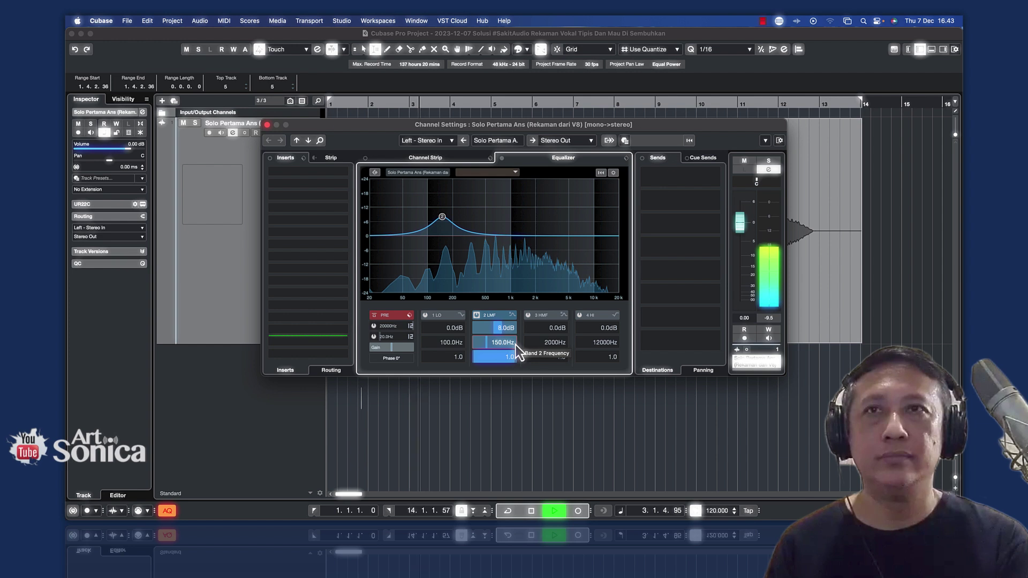
key("space")
Change the EQ band 2 frequency to 200 Hz and play the vocal for comparison
left_click(507, 343)
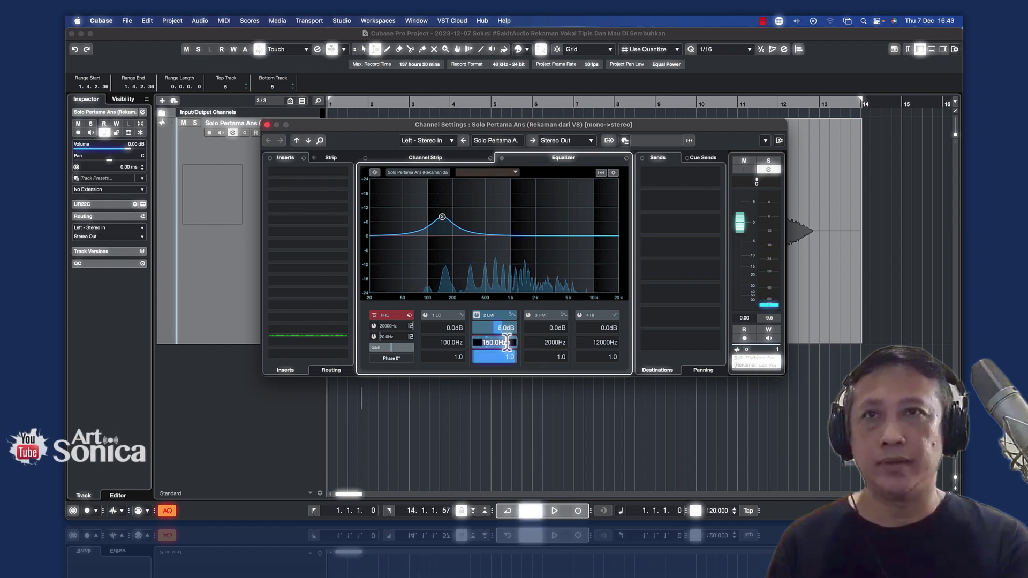
type("200")
key("Return")
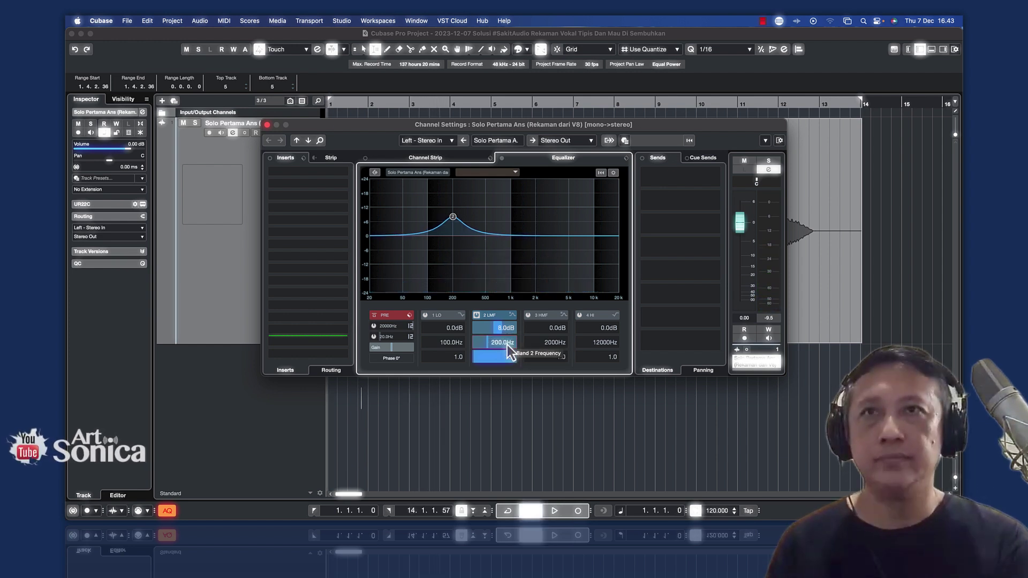
key("space")
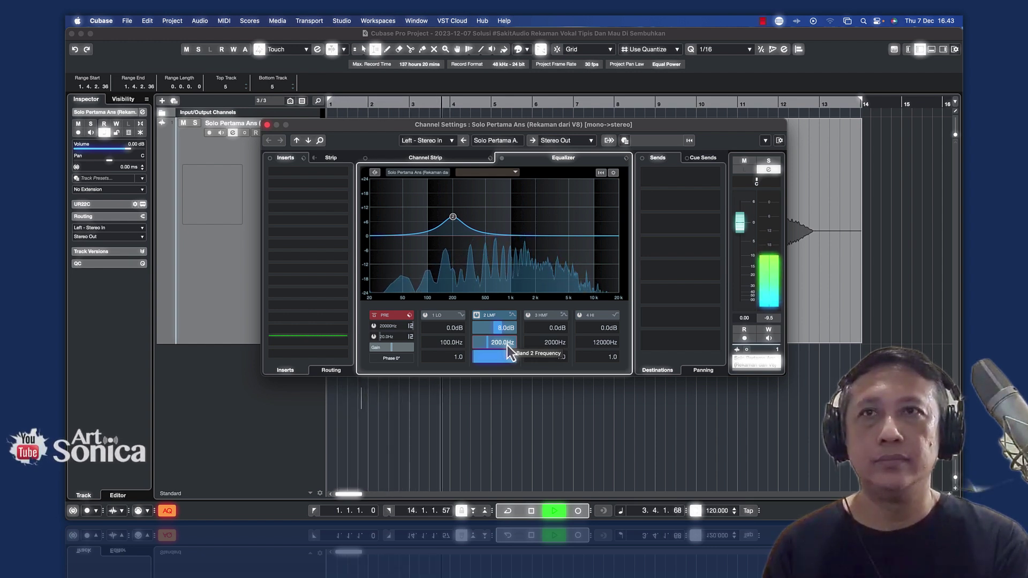
key("space")
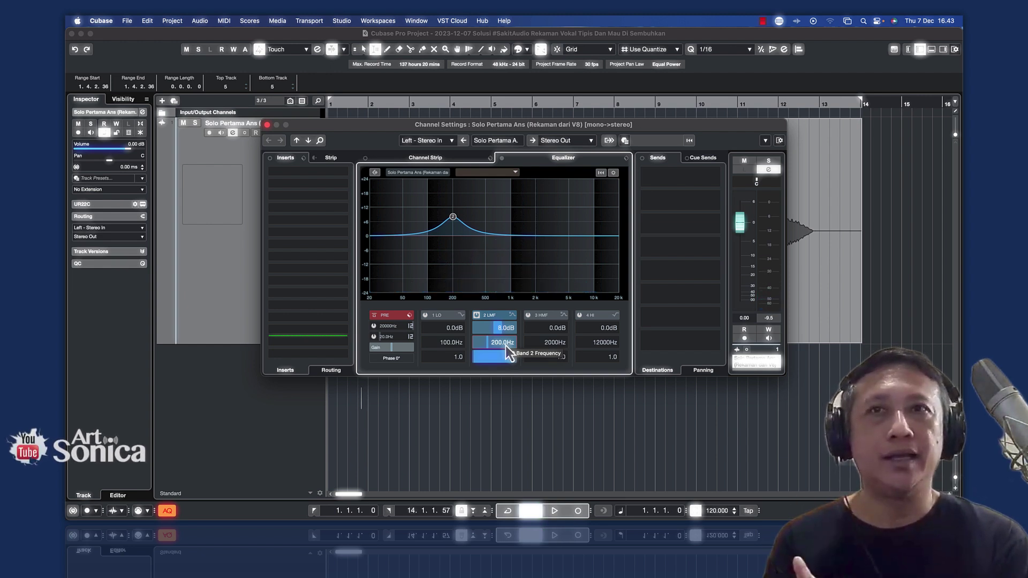
Shift EQ band 2 to about 211.6 Hz with 7.1 dB gain and widen its curve to a Q of 0.0
mouse_move(454, 221)
mouse_move(453, 222)
left_mouse_down()
mouse_move(464, 221)
mouse_move(455, 219)
left_mouse_up()
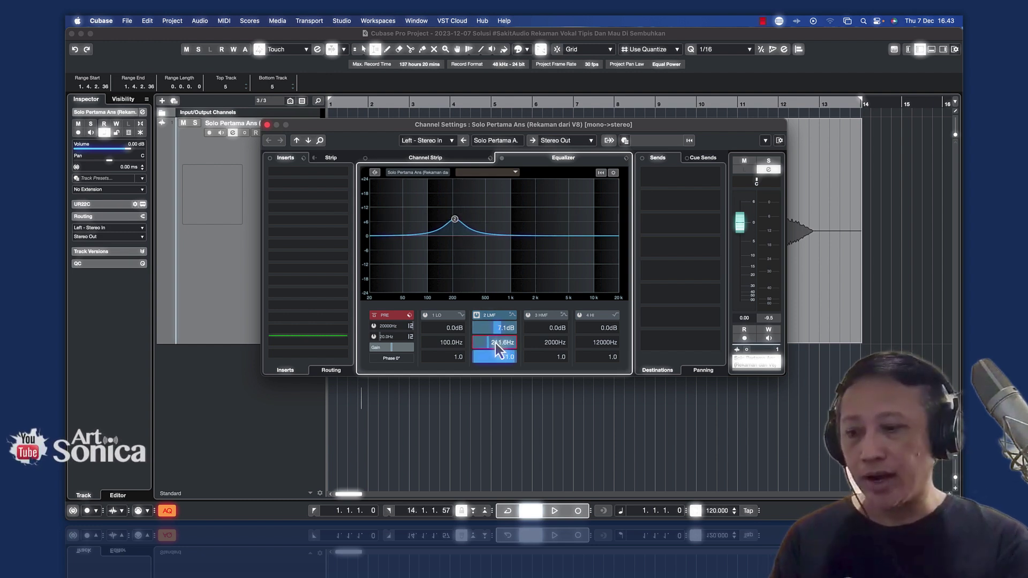
left_click(496, 343)
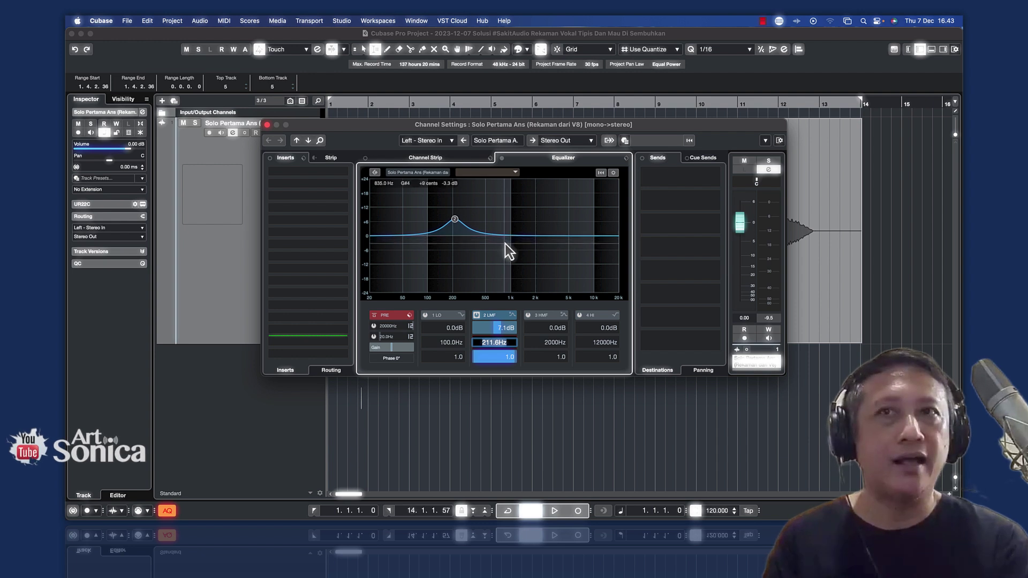
left_click_drag(506, 358, 486, 357)
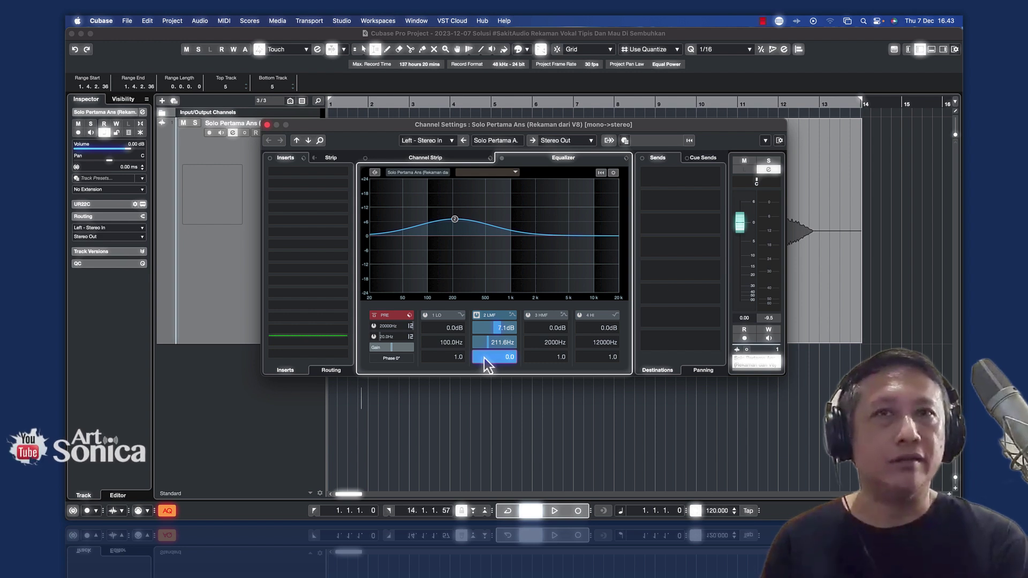
mouse_move(496, 357)
left_mouse_down()
mouse_move(551, 355)
mouse_move(495, 362)
left_mouse_up()
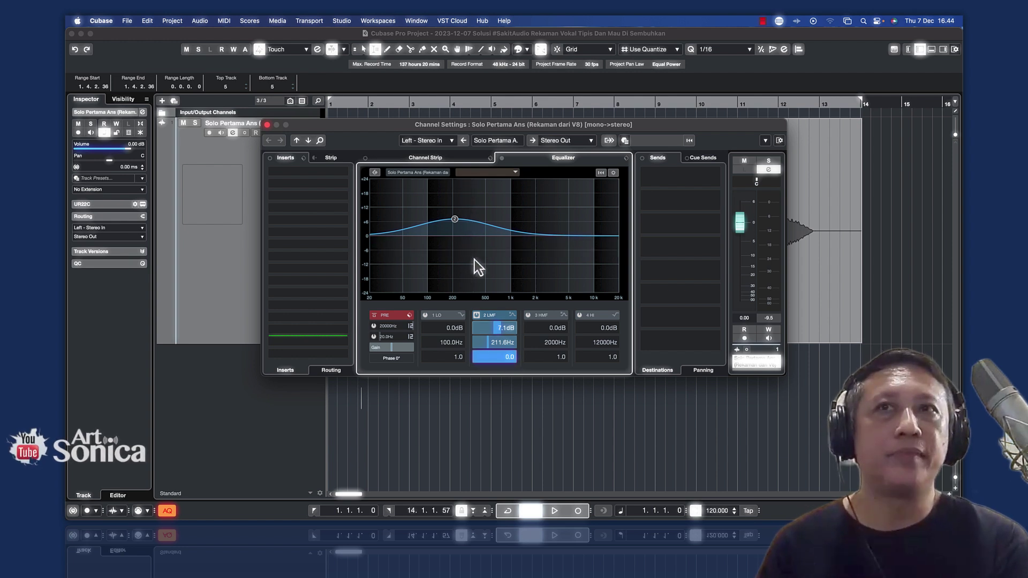
Play the vocal with the equalizer active, bypassed and active again to compare the sound
key("space")
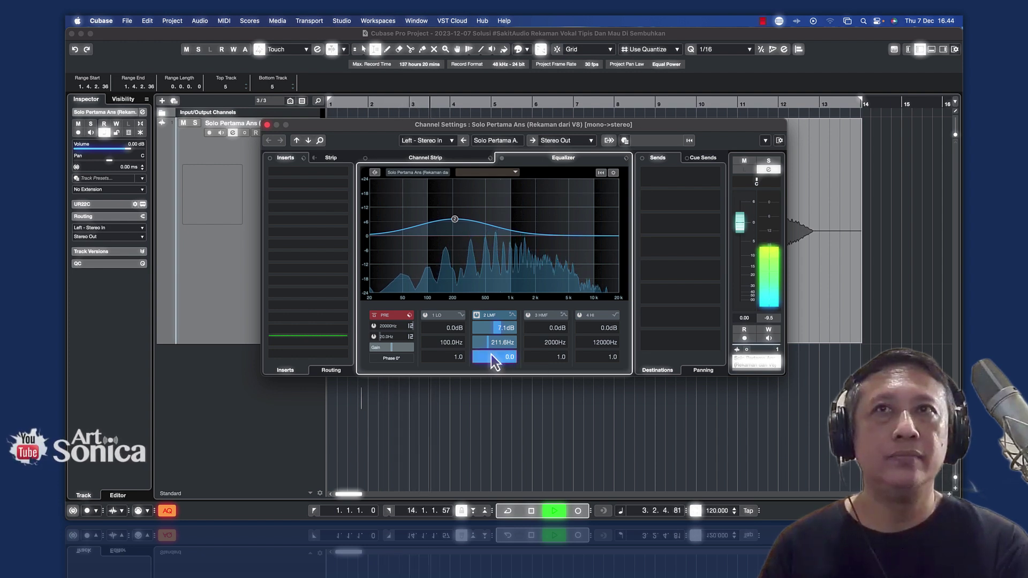
key("space")
left_click(503, 158)
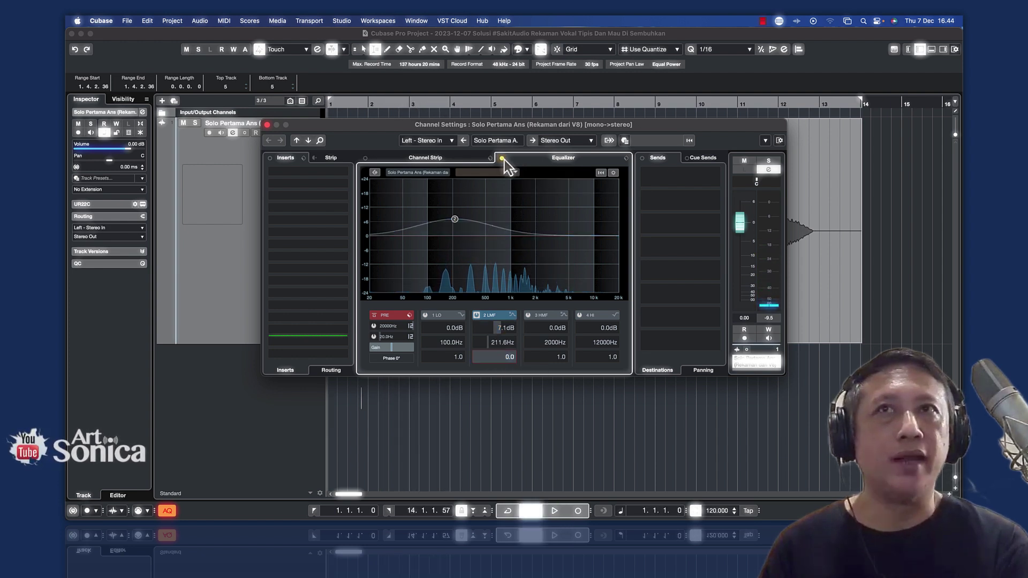
key("space")
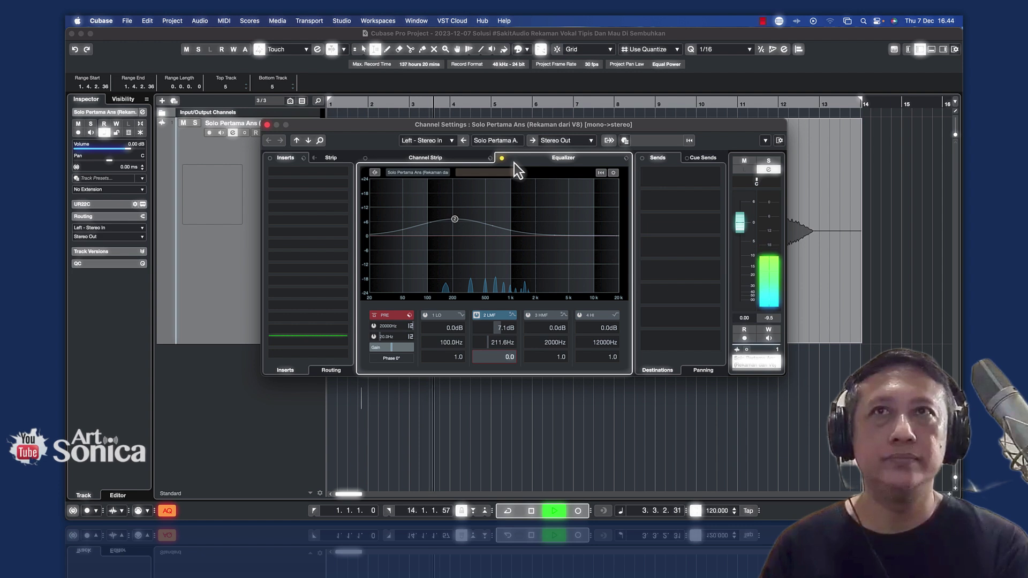
key("space")
left_click(503, 159)
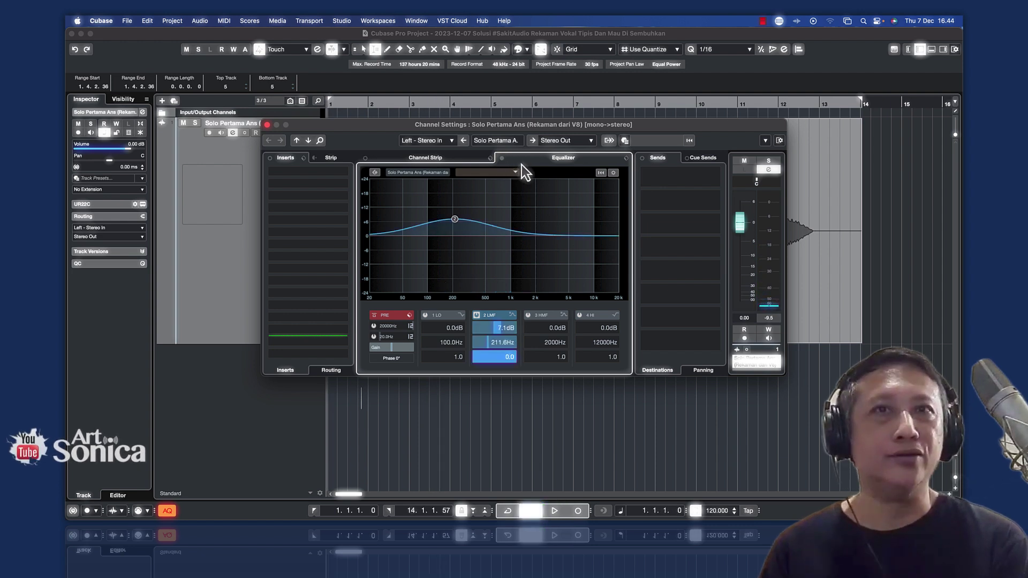
key("space")
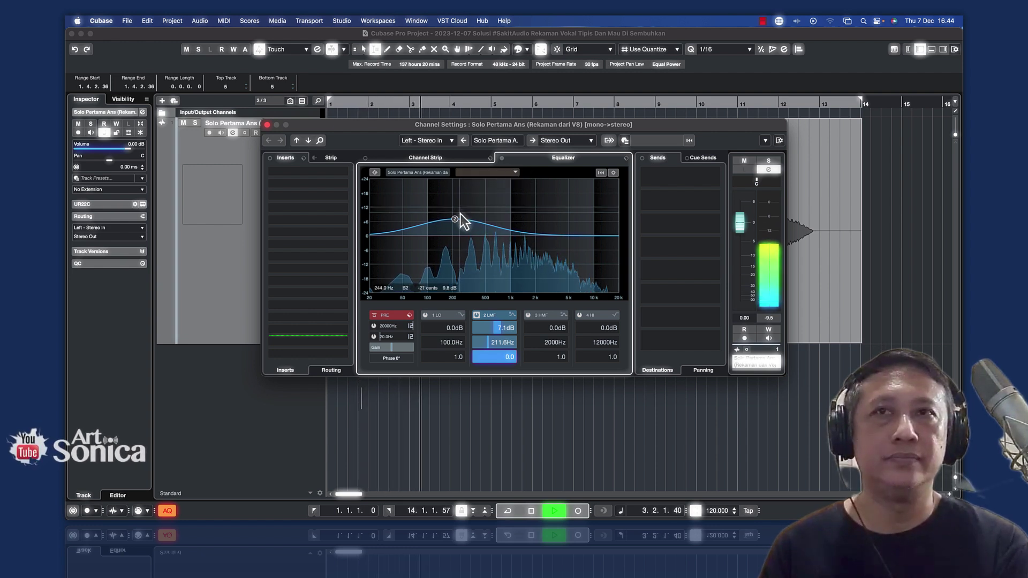
key("space")
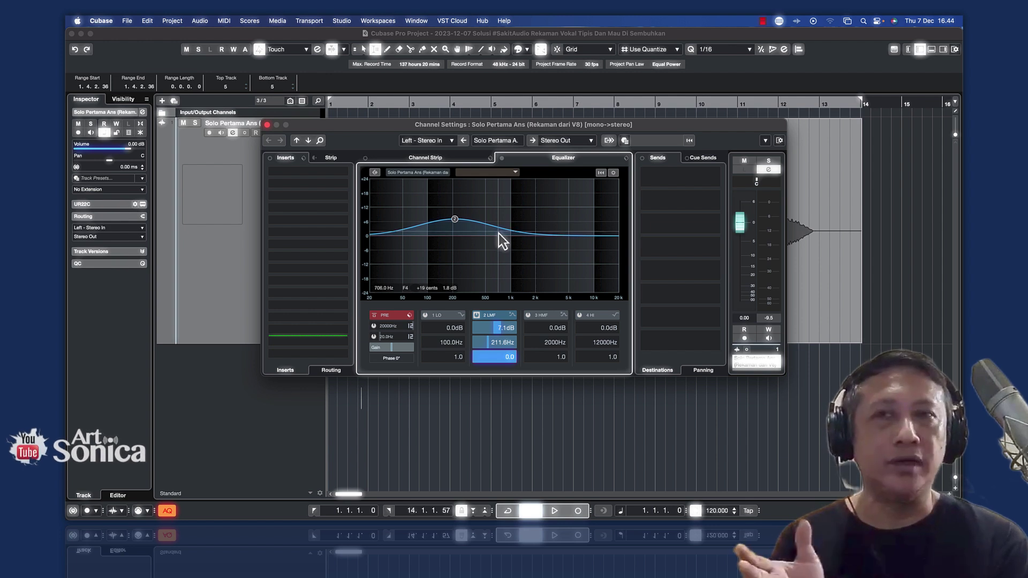
Insert the bx_subfilter plugin in the vocal channel's first insert slot and shift its window over the equalizer
left_click(337, 171)
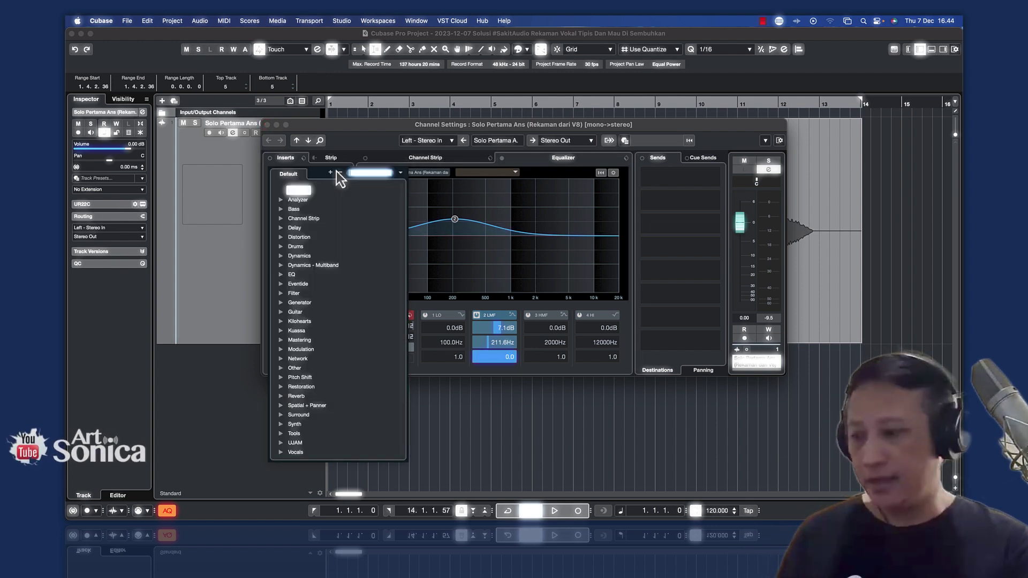
type("sub")
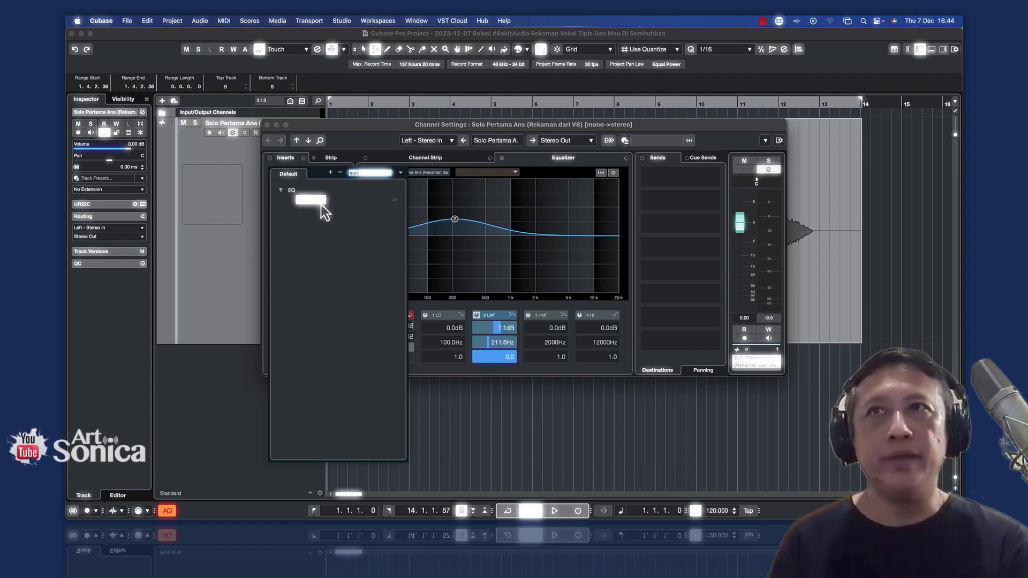
left_click(320, 201)
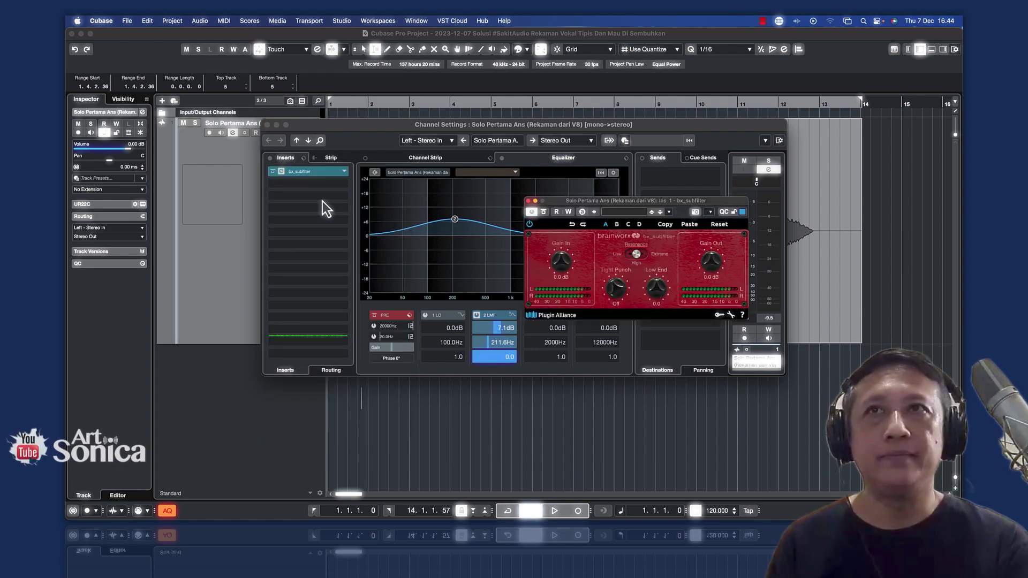
left_click_drag(591, 205, 471, 212)
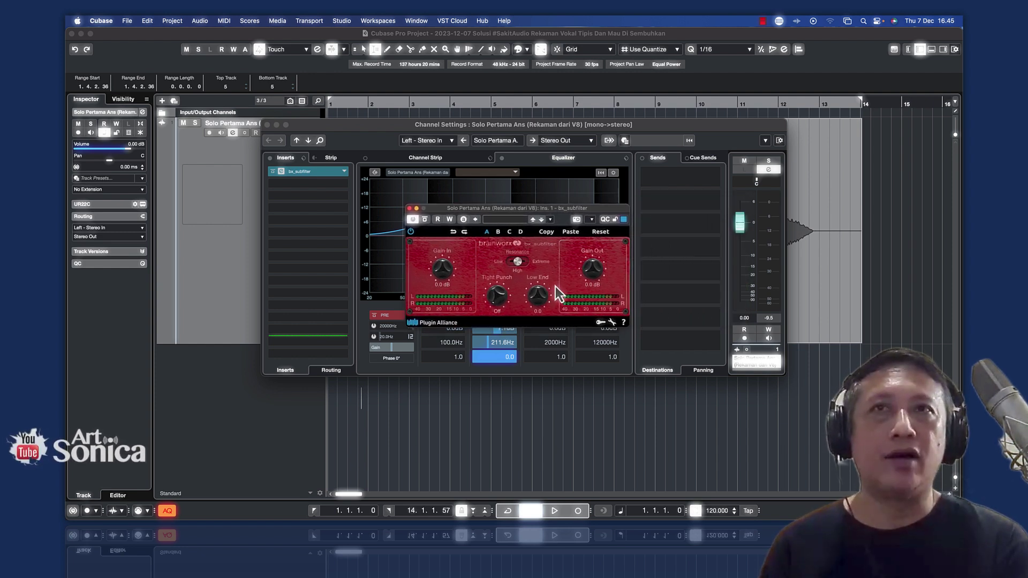
Switch to Chrome to view the Plugin Alliance page for the free bx_subfilter, and return to Cubase
key("super+Tab")
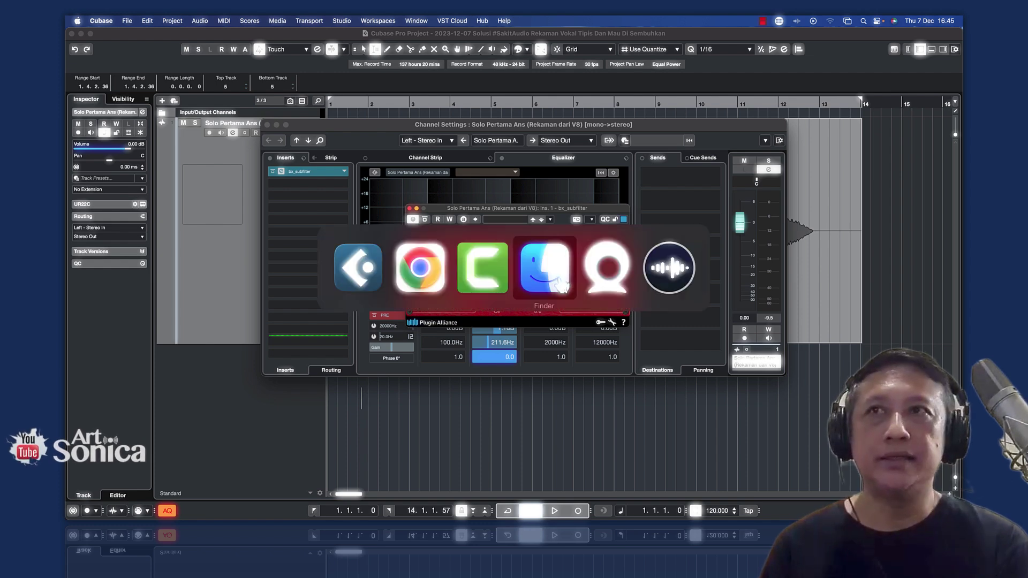
key("super+Tab")
key("super+Tab")
key("super+Tab")
key("super+Tab")
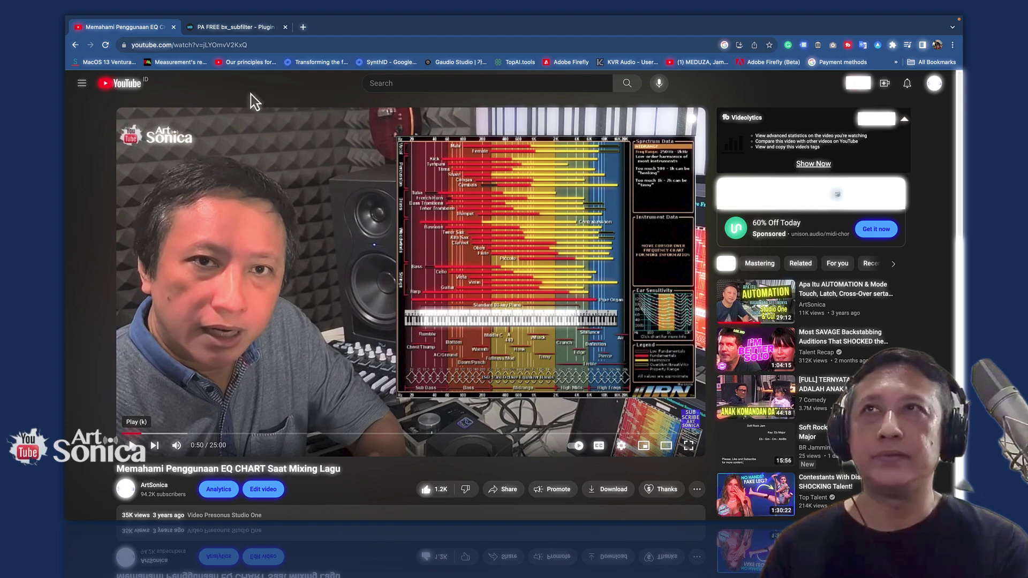
left_click(239, 30)
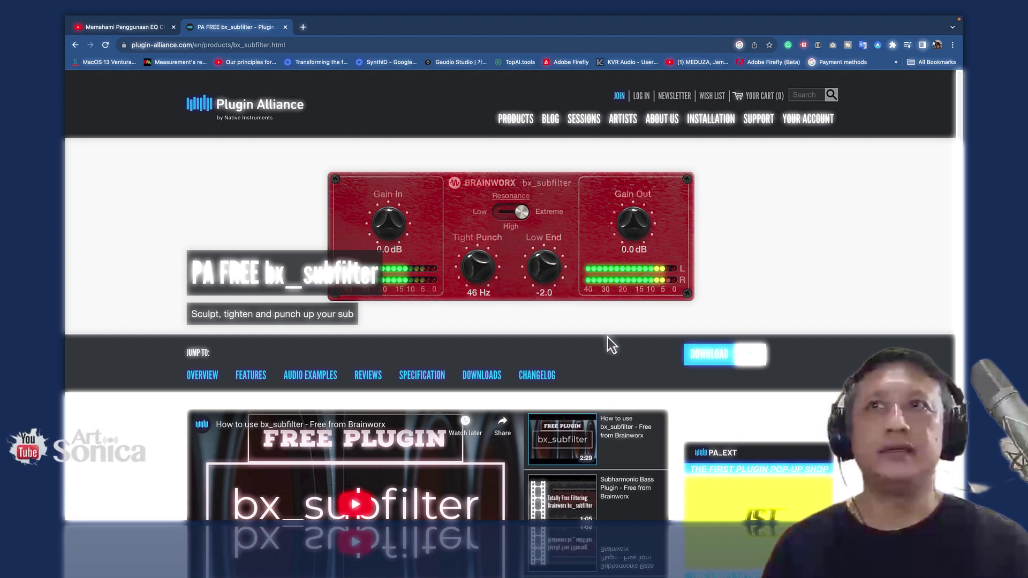
key("super+Tab")
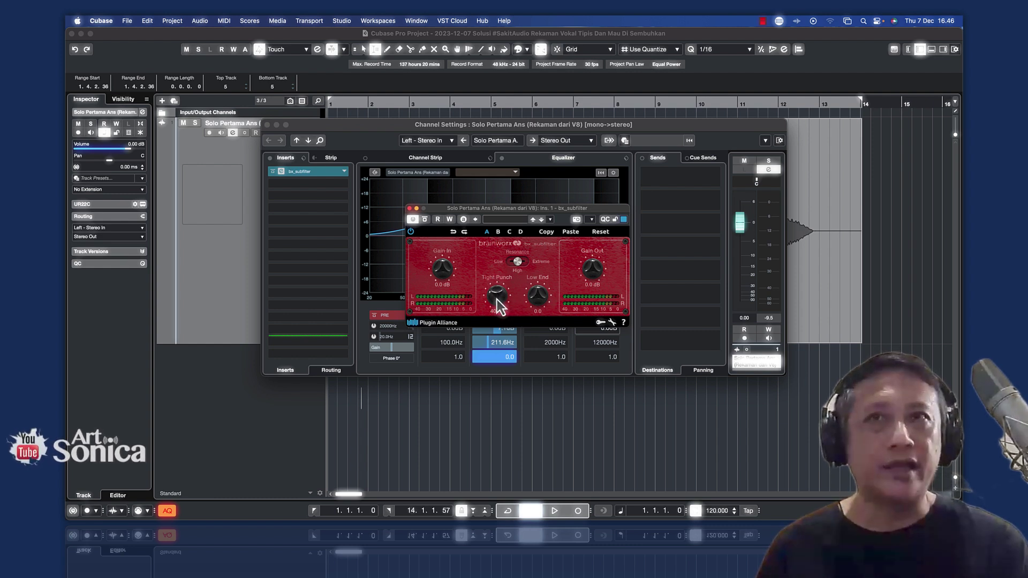
Set the bx_subfilter's Tight Punch to 90 Hz and its Resonance to Extreme
left_click_drag(497, 300, 503, 231)
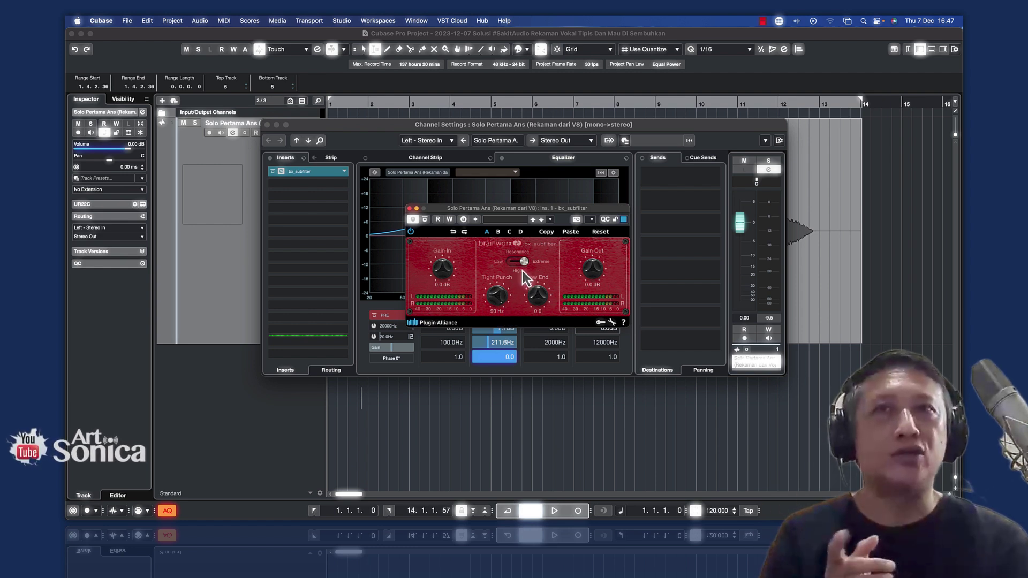
left_click_drag(518, 266, 506, 268)
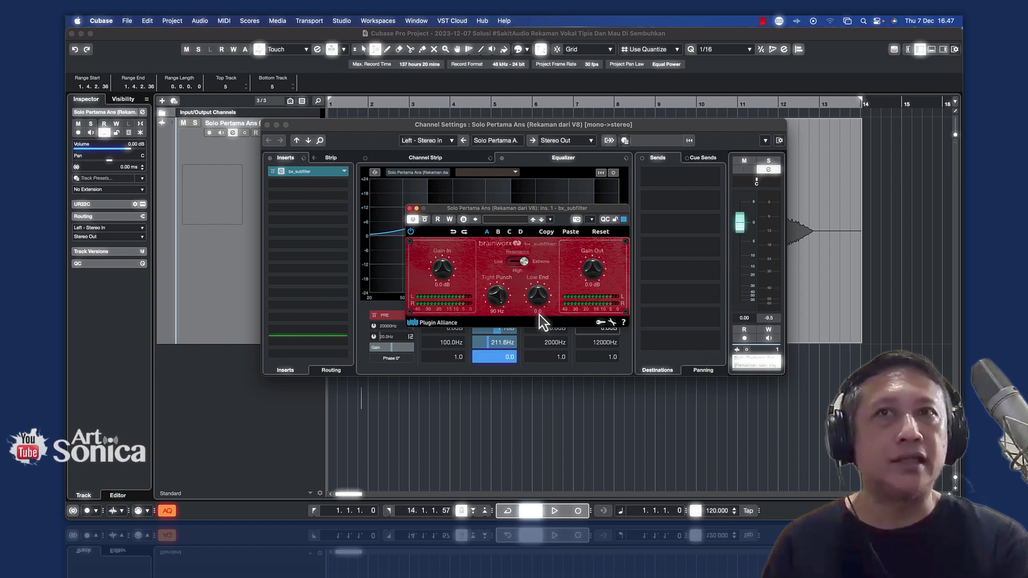
Play the vocal with bx_subfilter bypassed and with it active to compare the effect
left_click(426, 221)
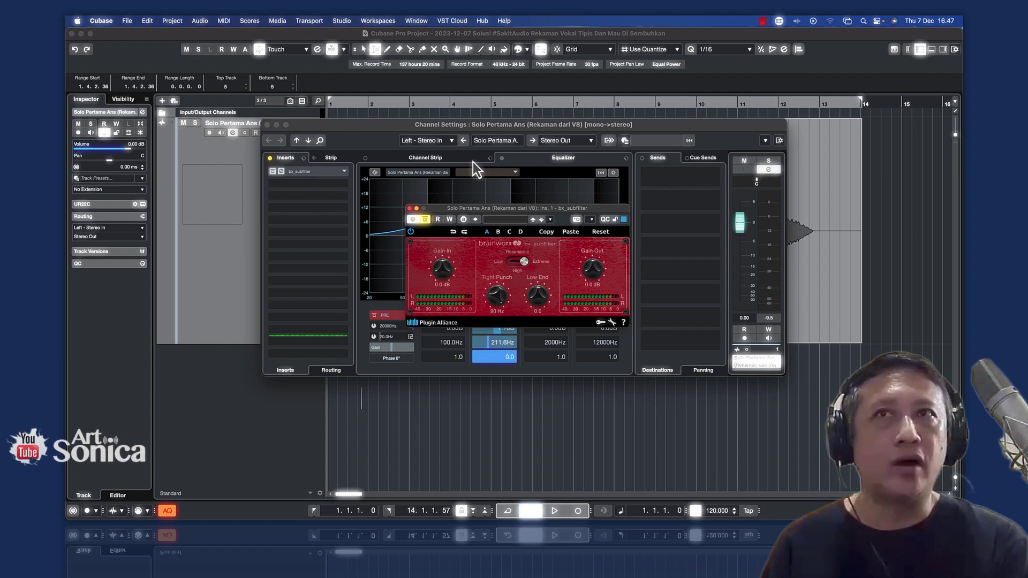
key("space")
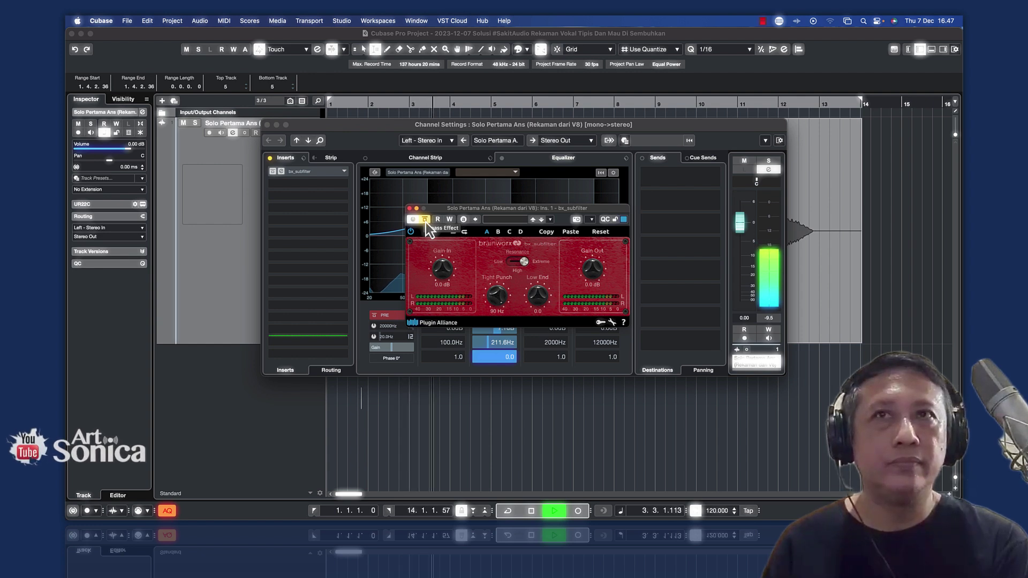
key("space")
left_click(426, 222)
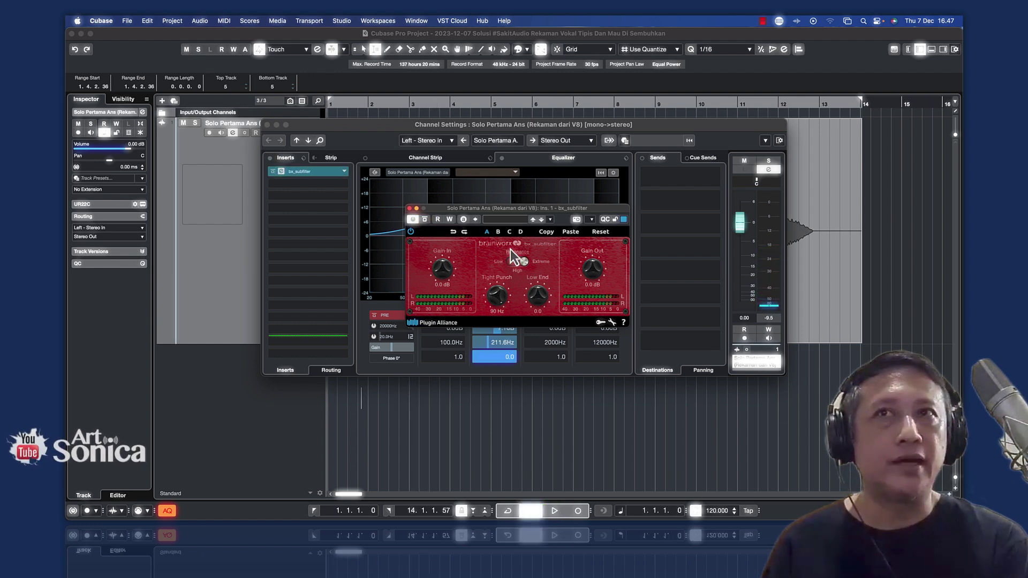
key("space")
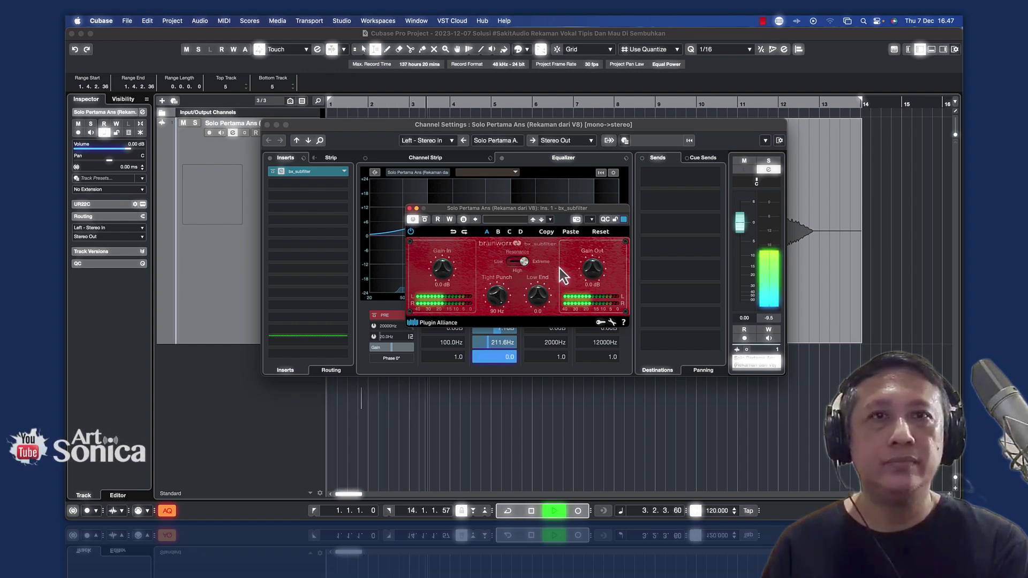
key("space")
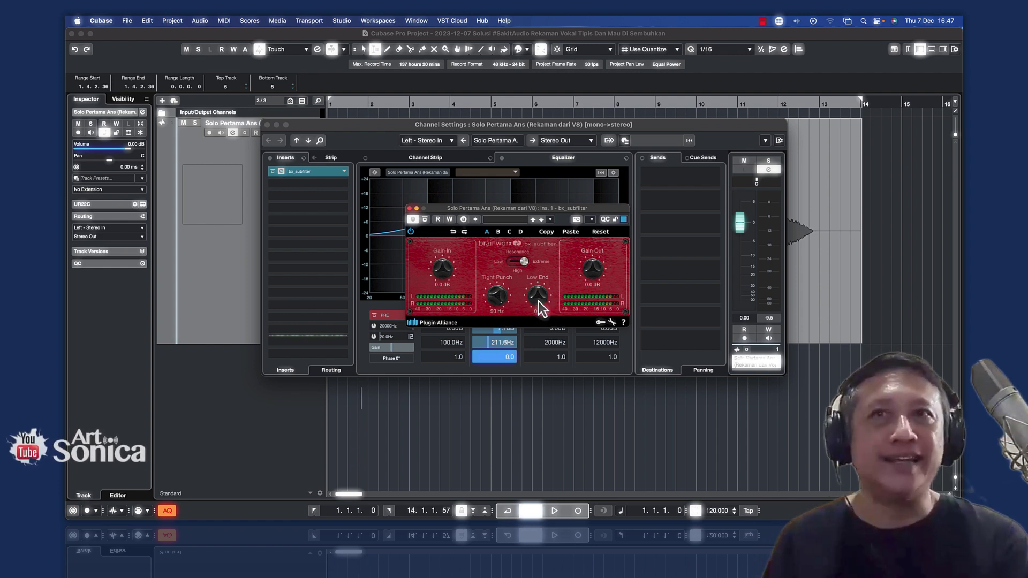
Raise the bx_subfilter's Low End to 1.9 while the vocal plays
key("space")
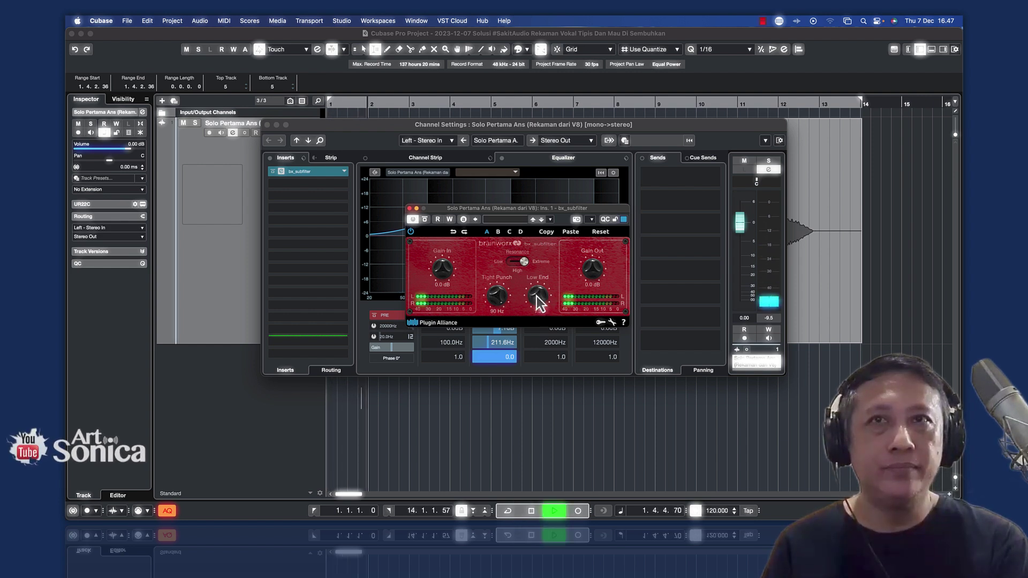
left_click_drag(538, 295, 537, 294)
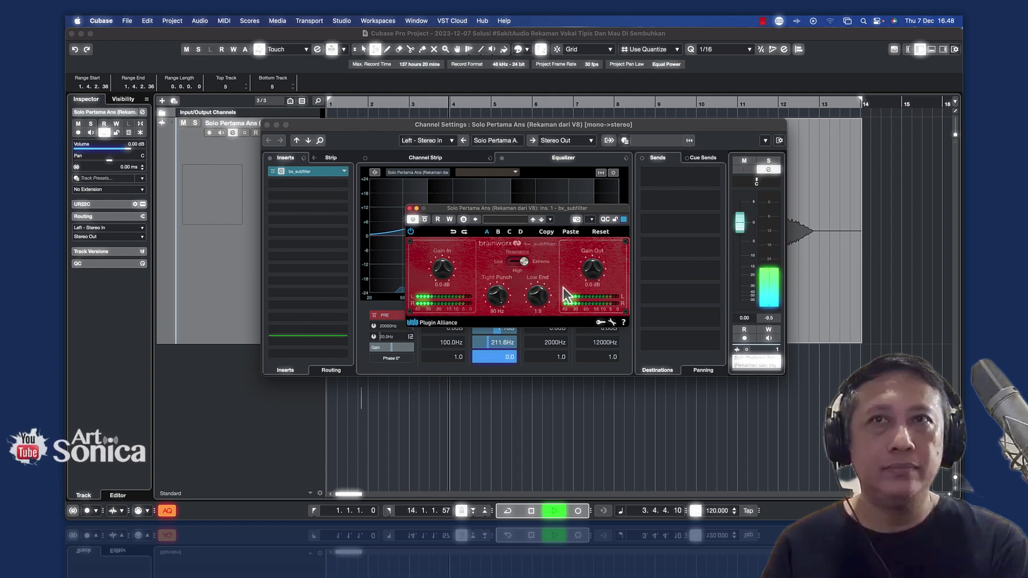
key("space")
Compare the vocal with bx_subfilter bypassed and re-enabled using the raised Low End setting
left_click(428, 223)
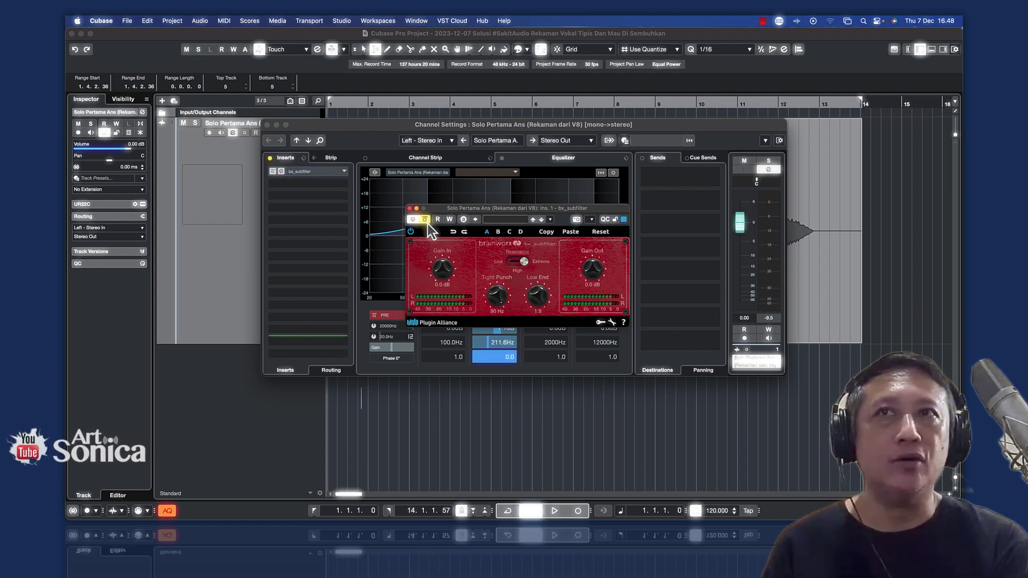
key("space")
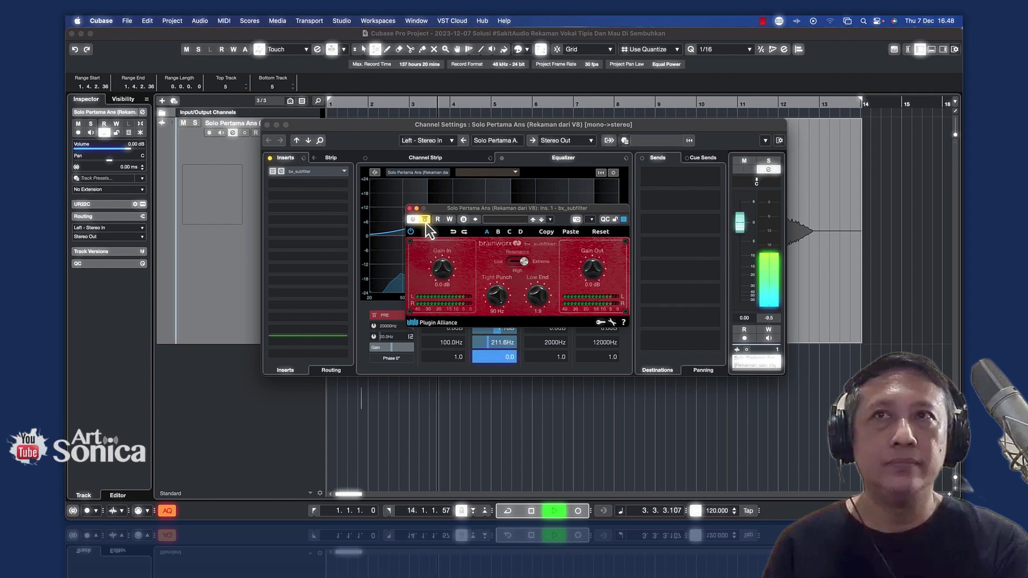
key("space")
left_click(426, 224)
key("space")
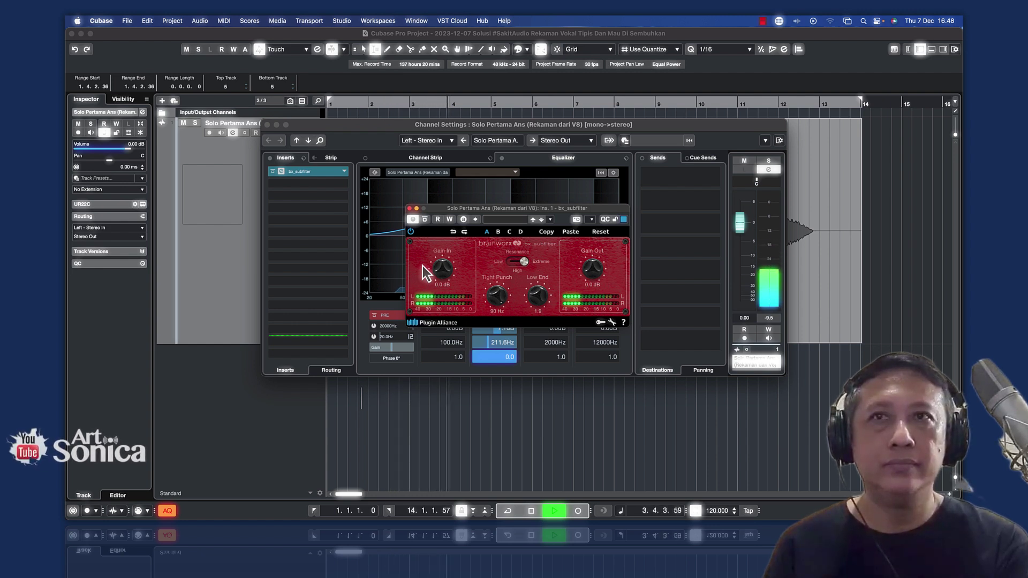
key("space")
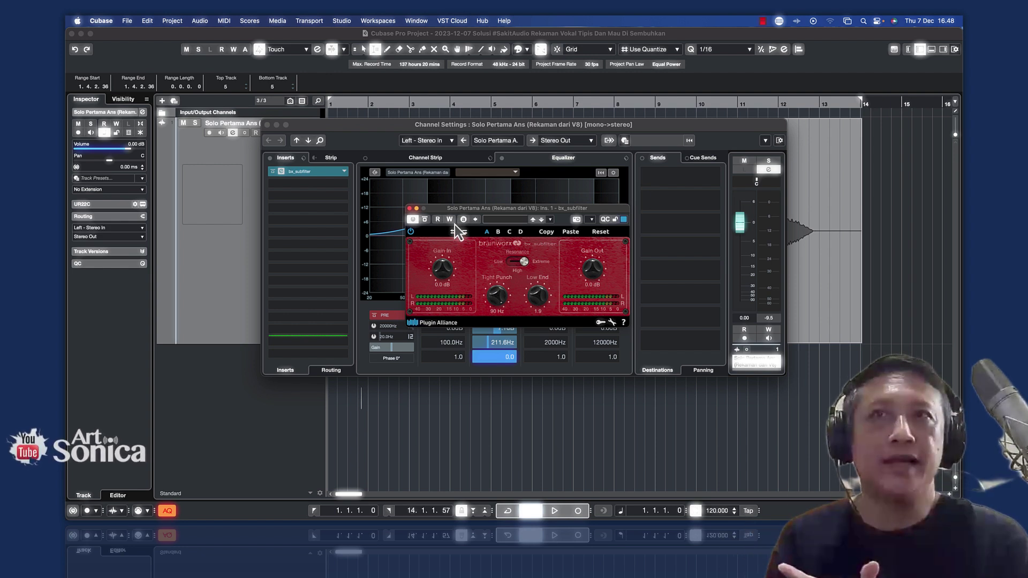
Bypass both bx_subfilter and the equalizer and play the unprocessed vocal
left_click(426, 220)
left_click(502, 158)
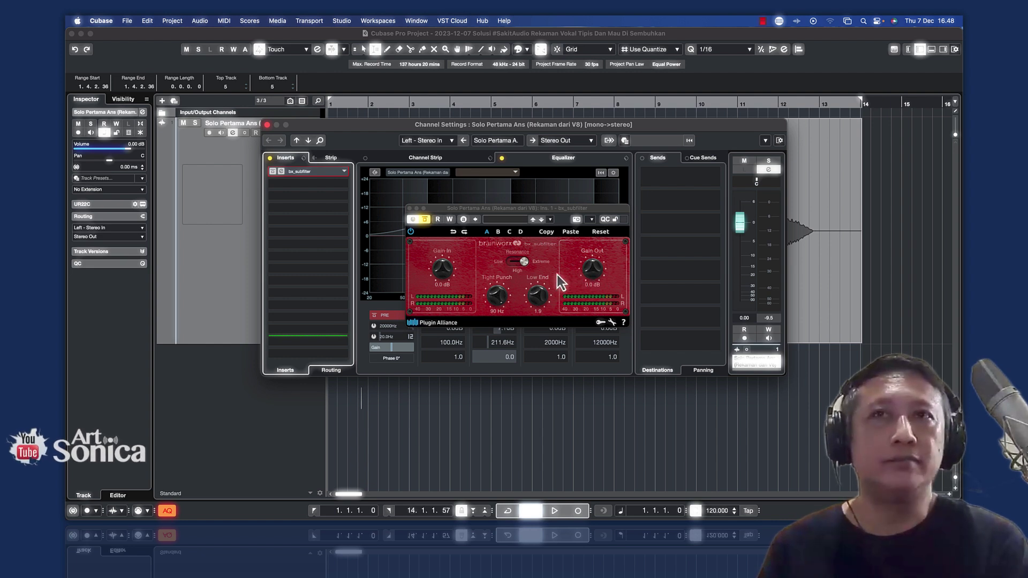
key("space")
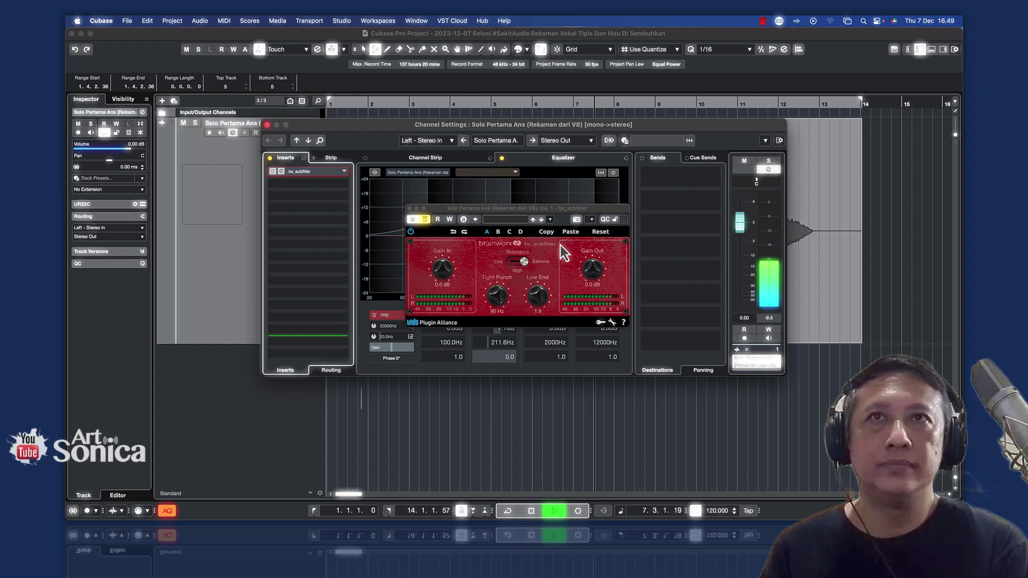
key("space")
Re-enable the equalizer and play the vocal from bar 4 with only the EQ active
left_click(502, 160)
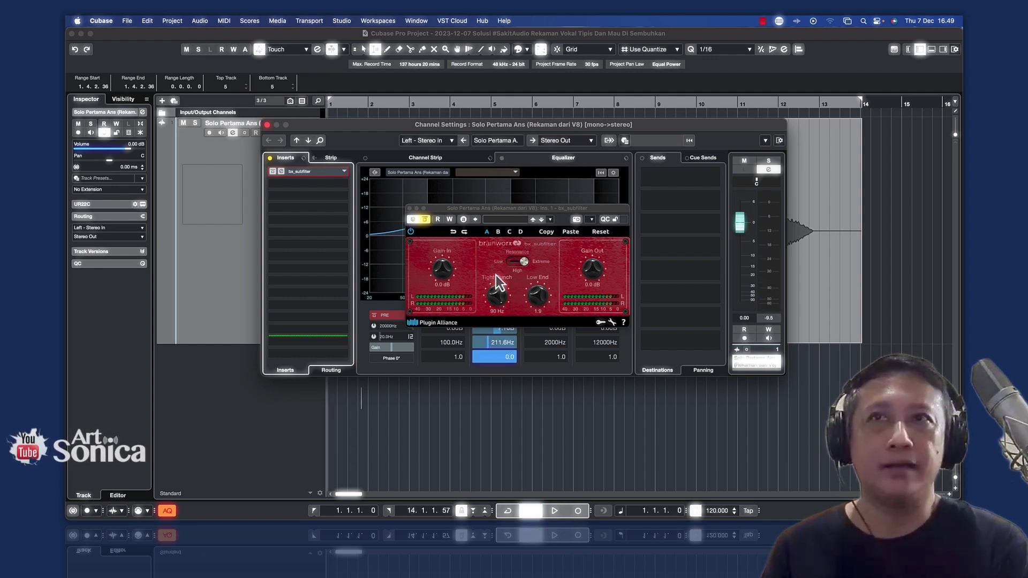
left_click(470, 103)
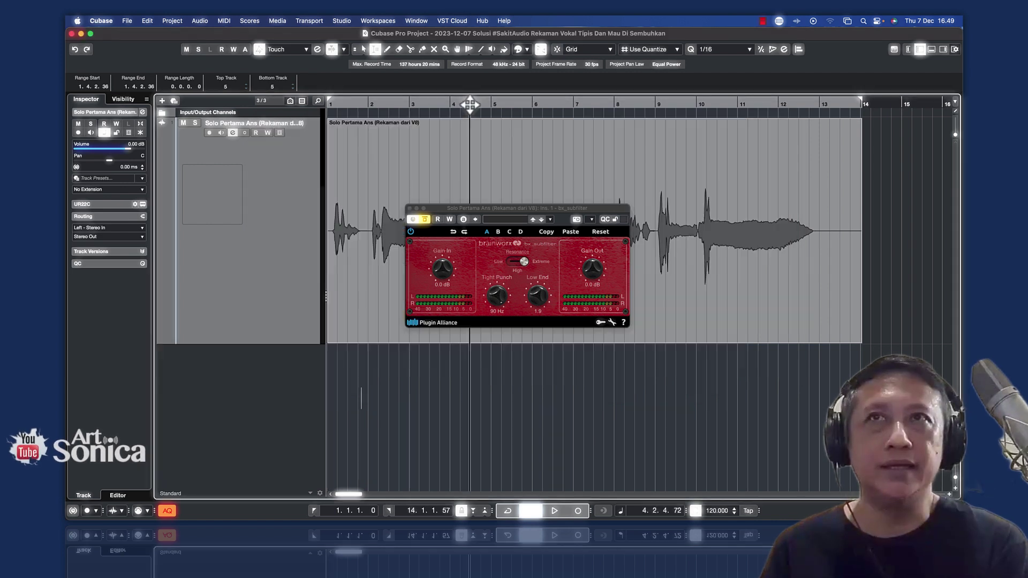
key("space")
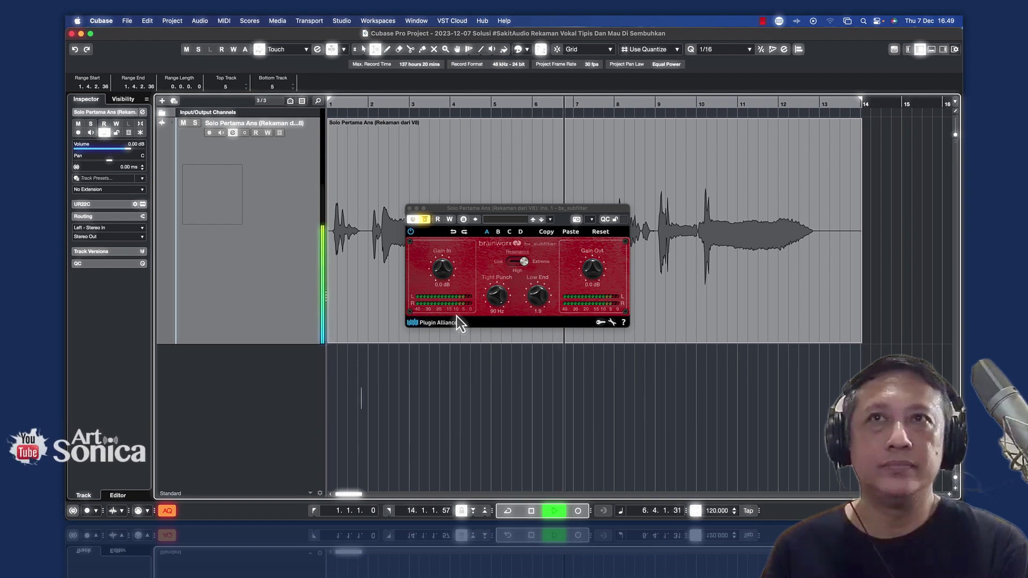
Reactivate bx_subfilter and replay the vocal from the same spot with both processors on
left_click(424, 220)
key("space")
key("space")
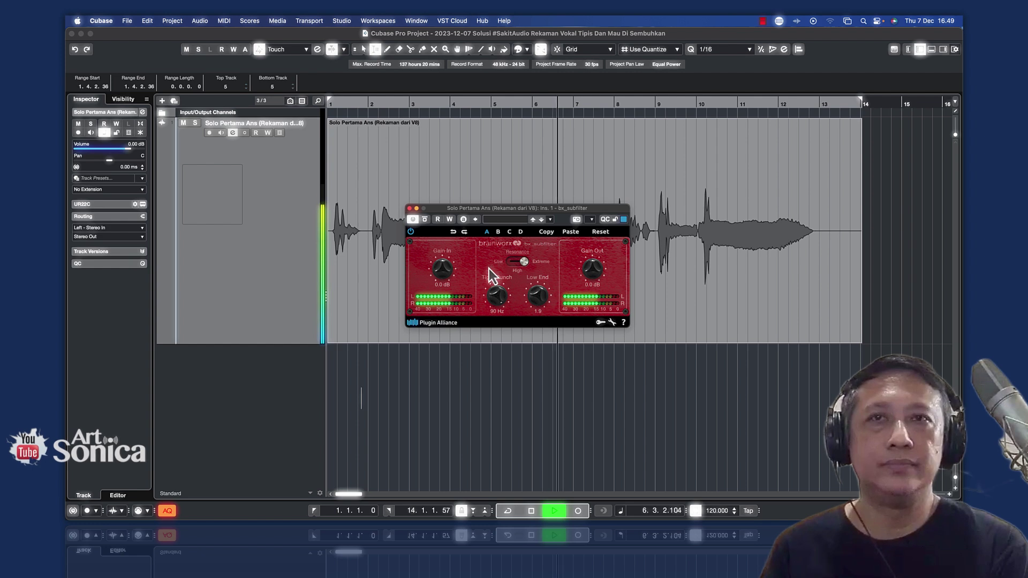
key("space")
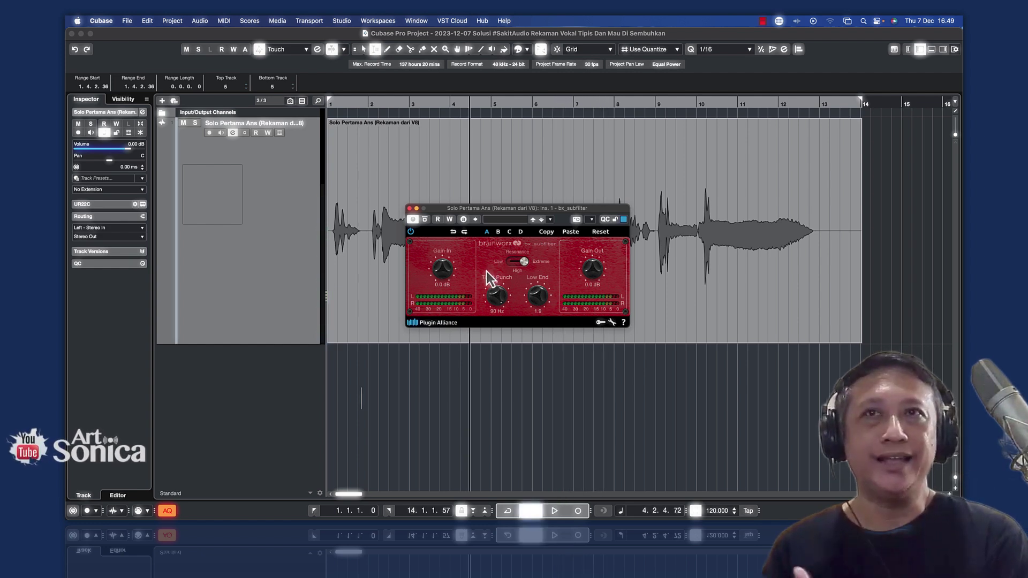